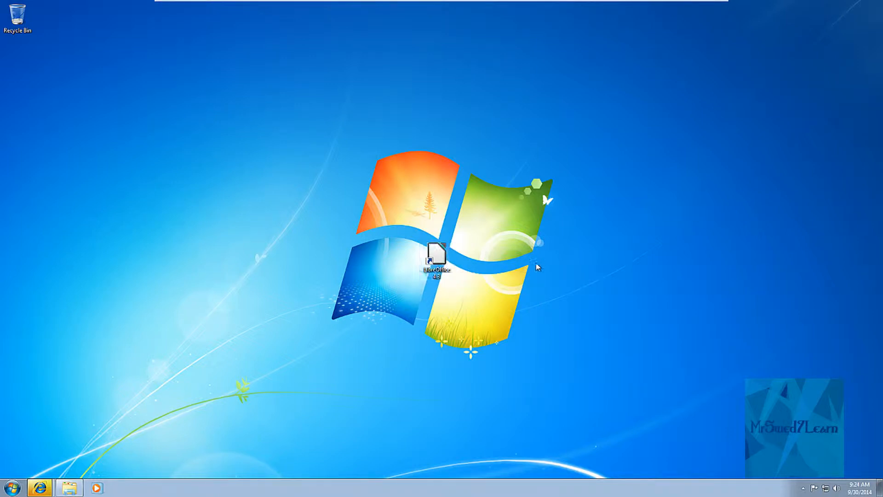
Close all open Internet Explorer and Windows Explorer windows.
{"action": "left_click", "coordinate": [500, 324]}
{"action": "right_click", "coordinate": [46, 486]}
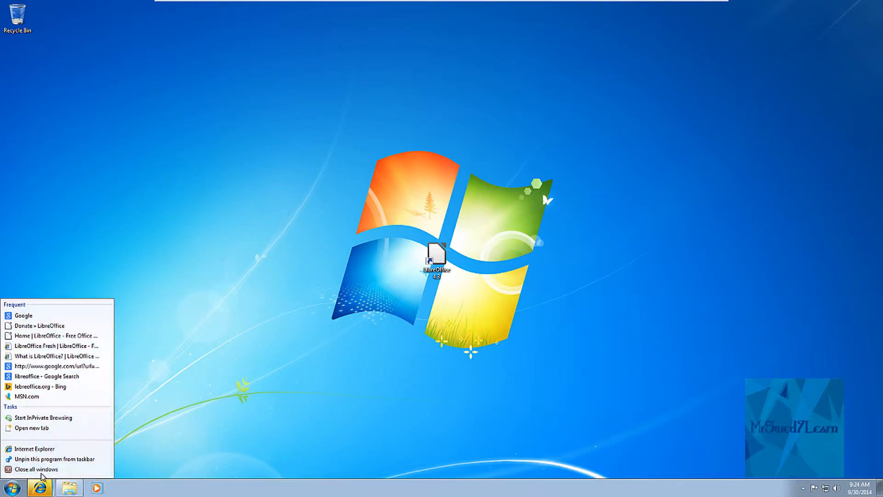
{"action": "left_click", "coordinate": [40, 471]}
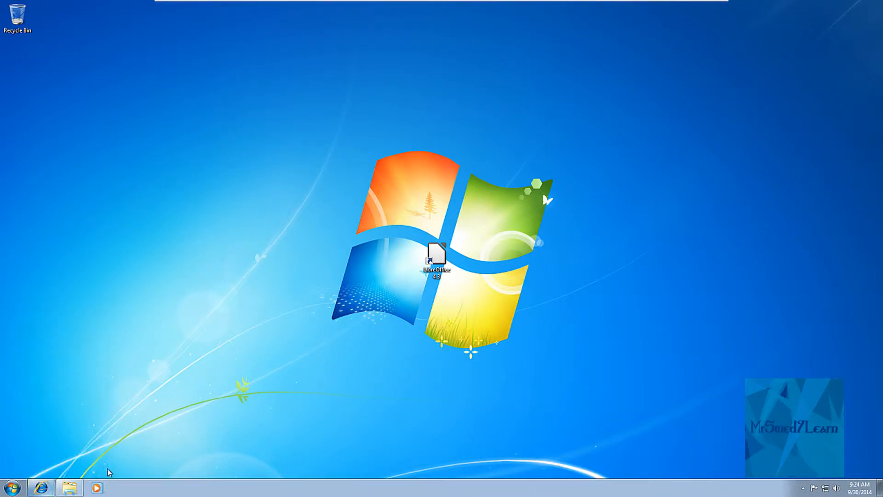
{"action": "right_click", "coordinate": [70, 487]}
{"action": "left_click", "coordinate": [40, 469]}
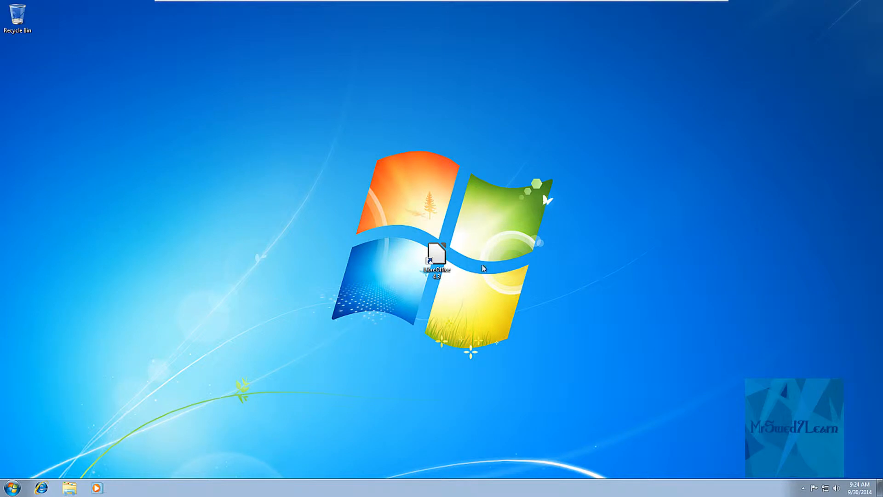
Launch LibreOffice from its desktop shortcut.
{"action": "left_click", "coordinate": [436, 257]}
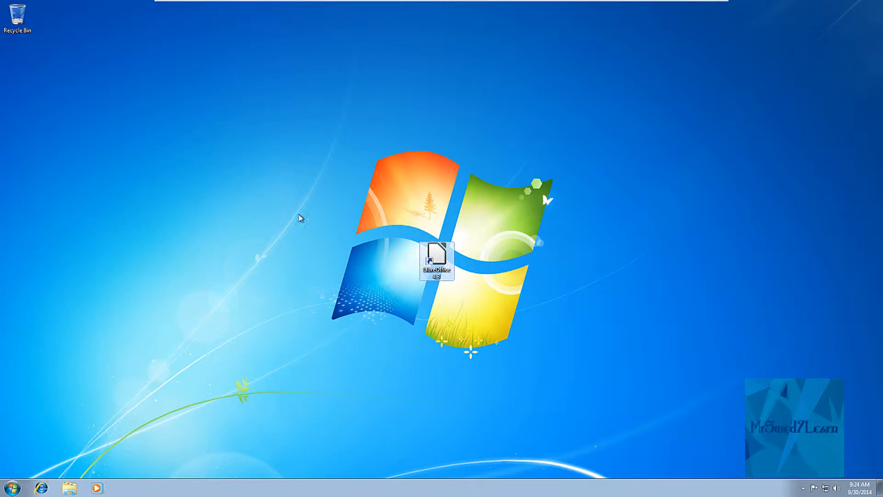
{"action": "left_click_drag", "start_coordinate": [395, 291], "coordinate": [394, 243]}
{"action": "left_click_drag", "start_coordinate": [491, 309], "coordinate": [264, 166]}
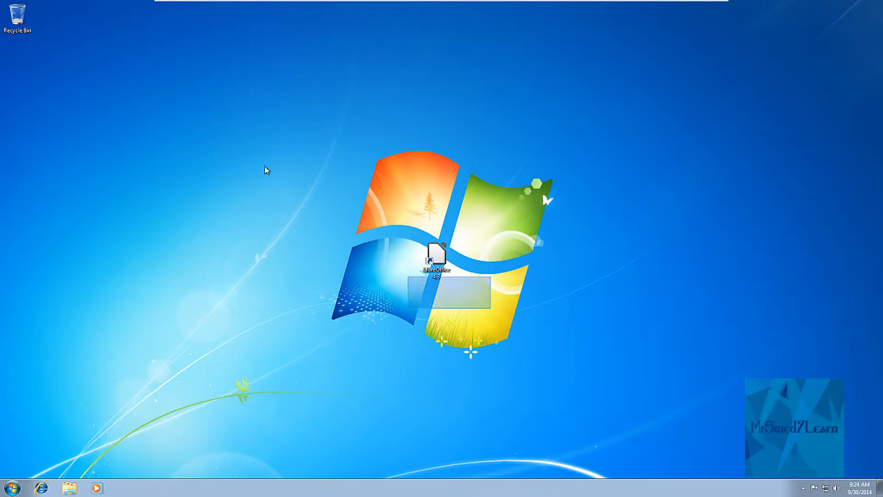
{"action": "left_click", "coordinate": [434, 270]}
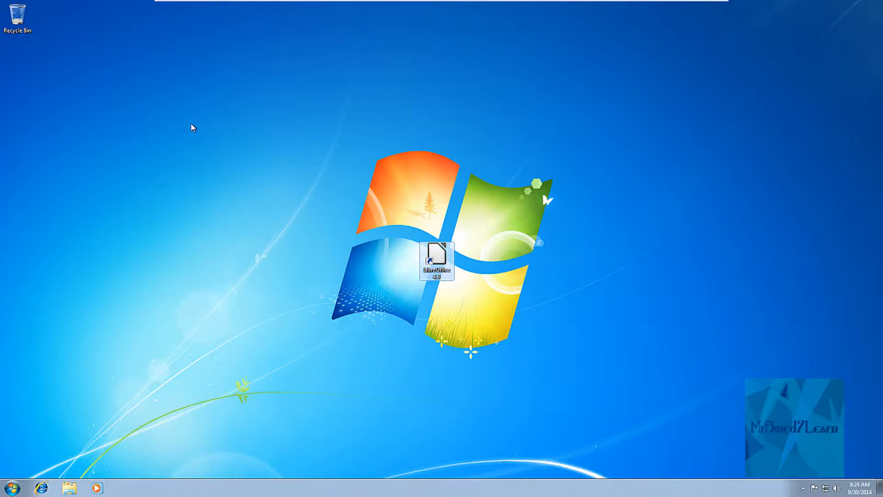
{"action": "key", "text": "Return"}
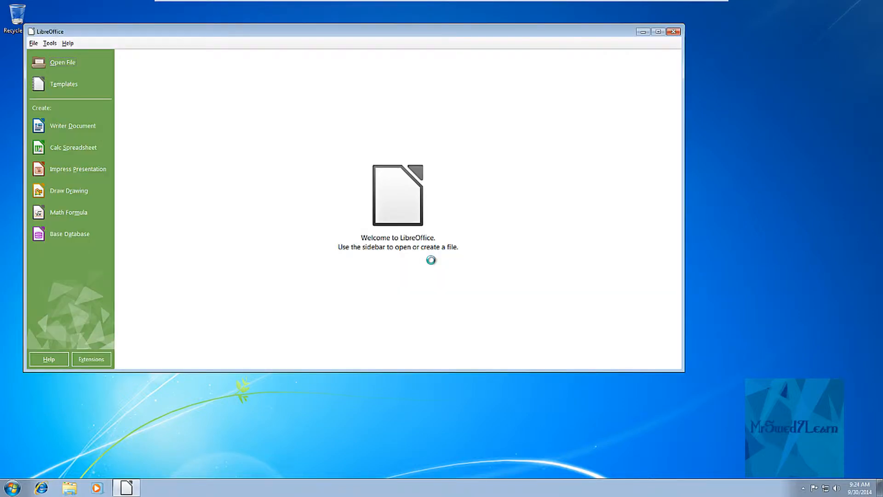
Create a new Writer document from the LibreOffice start window and maximize its window.
{"action": "left_click_drag", "start_coordinate": [310, 33], "coordinate": [400, 56]}
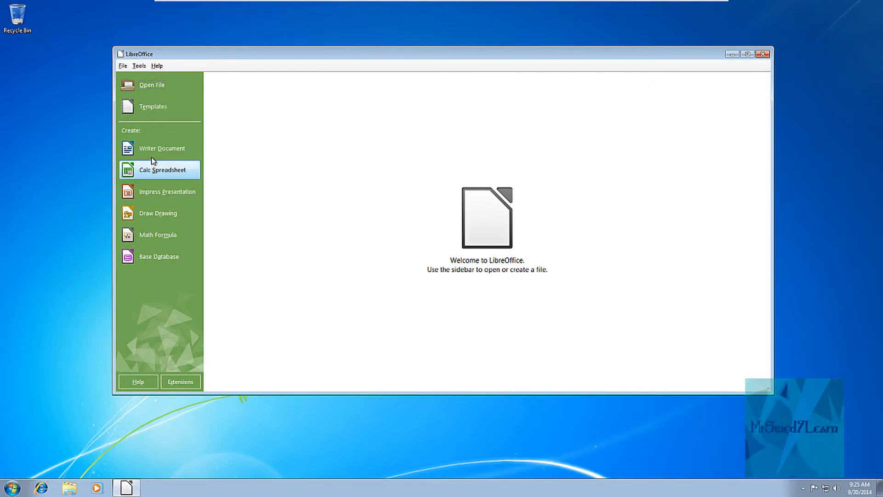
{"action": "left_click", "coordinate": [193, 156]}
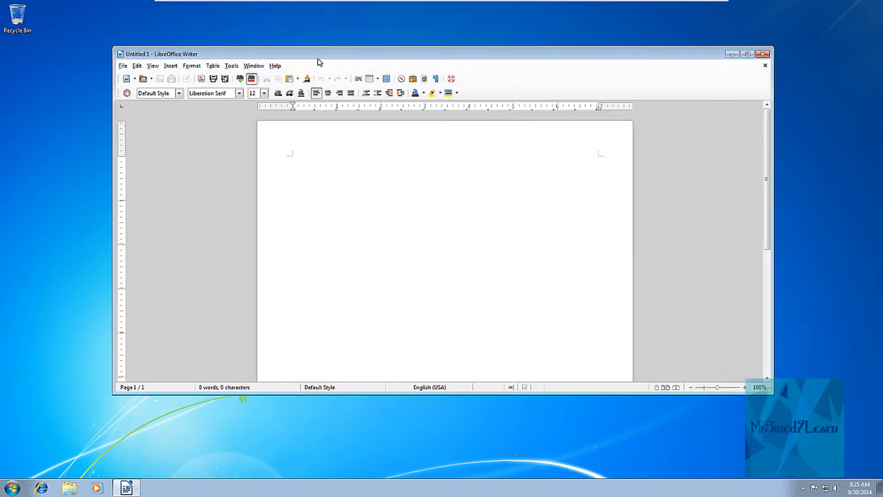
{"action": "left_click_drag", "start_coordinate": [237, 54], "coordinate": [252, 0]}
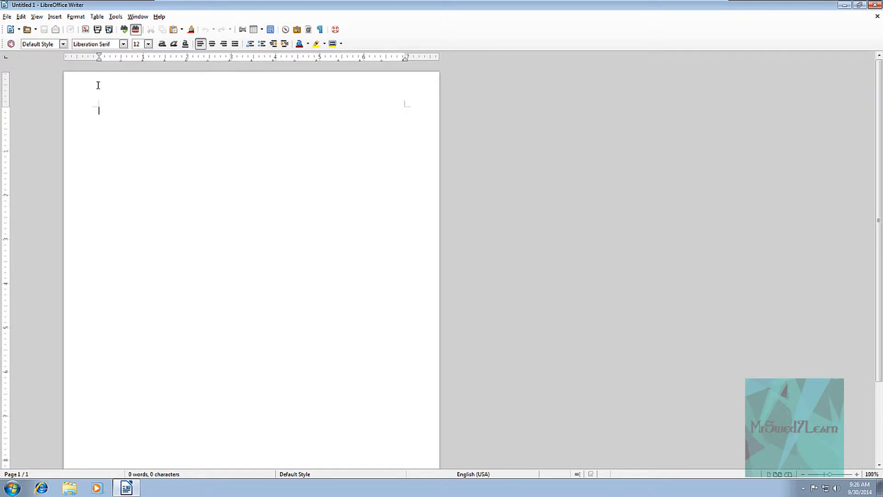
Look through the document types offered for creating a new file, without choosing one.
{"action": "left_click", "coordinate": [19, 30]}
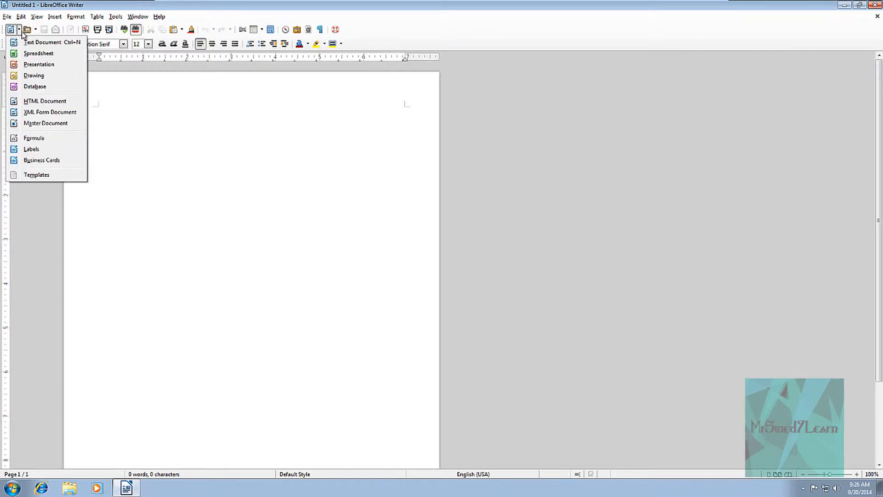
{"action": "left_click", "coordinate": [21, 31]}
{"action": "left_click", "coordinate": [20, 31]}
Enter the sample text "gdfgdfgdfgdfg" on the first line of the blank page.
{"action": "left_click", "coordinate": [128, 133]}
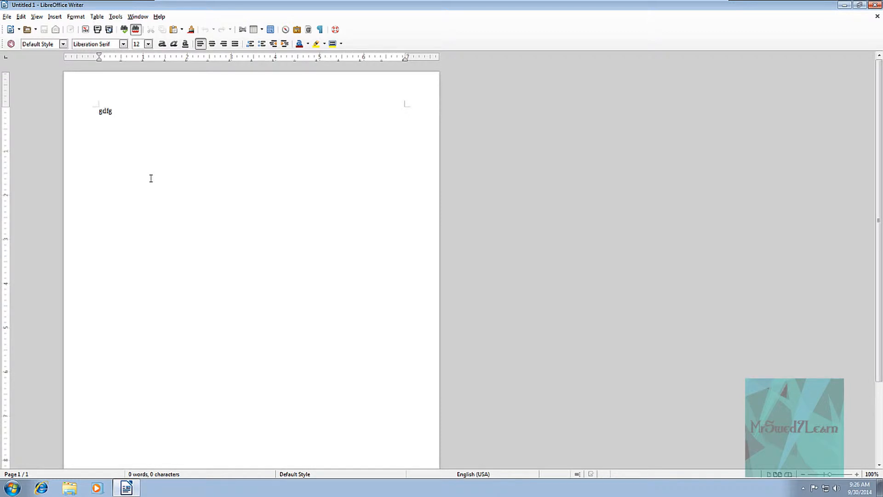
{"action": "type", "text": "dfgdfgdfg"}
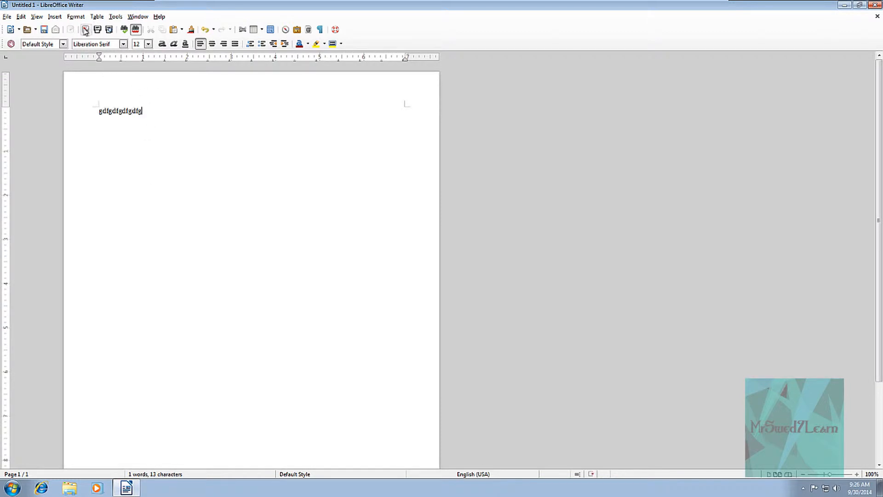
Export the document directly as a PDF named Untitled 1 to the Desktop folder.
{"action": "left_click", "coordinate": [85, 30]}
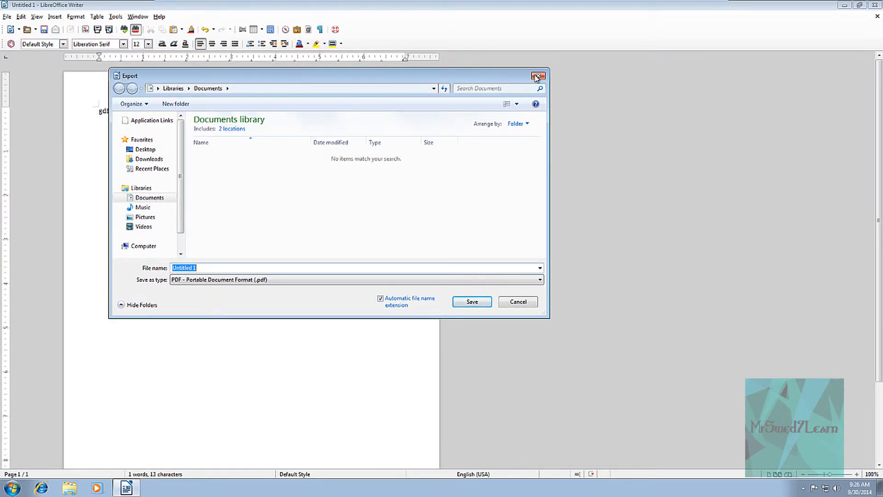
{"action": "left_click", "coordinate": [537, 77]}
{"action": "left_click", "coordinate": [85, 31]}
{"action": "left_click_drag", "start_coordinate": [252, 80], "coordinate": [306, 86]}
{"action": "scroll", "coordinate": [239, 202], "scroll_direction": "down", "scroll_amount": 1}
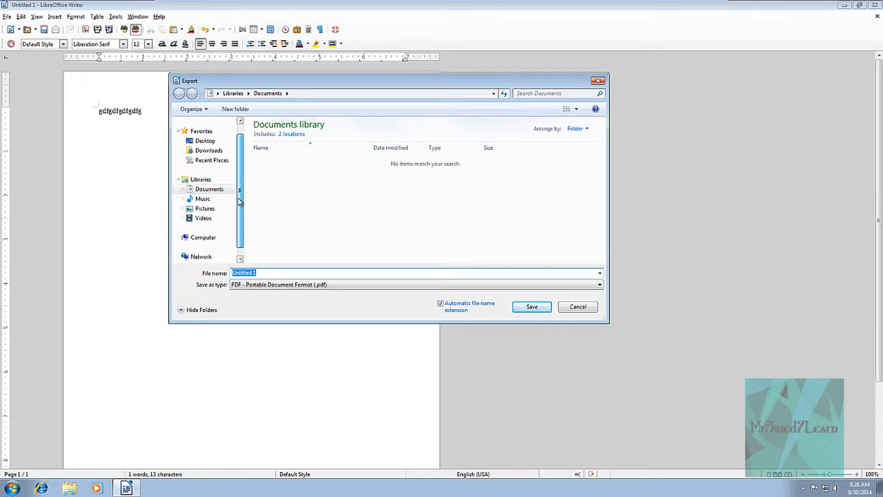
{"action": "scroll", "coordinate": [239, 202], "scroll_direction": "up", "scroll_amount": 1}
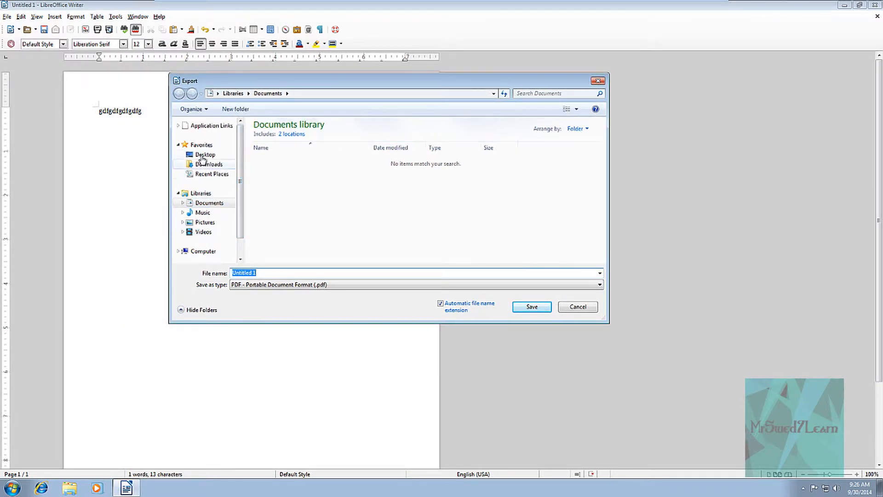
{"action": "left_click", "coordinate": [202, 156]}
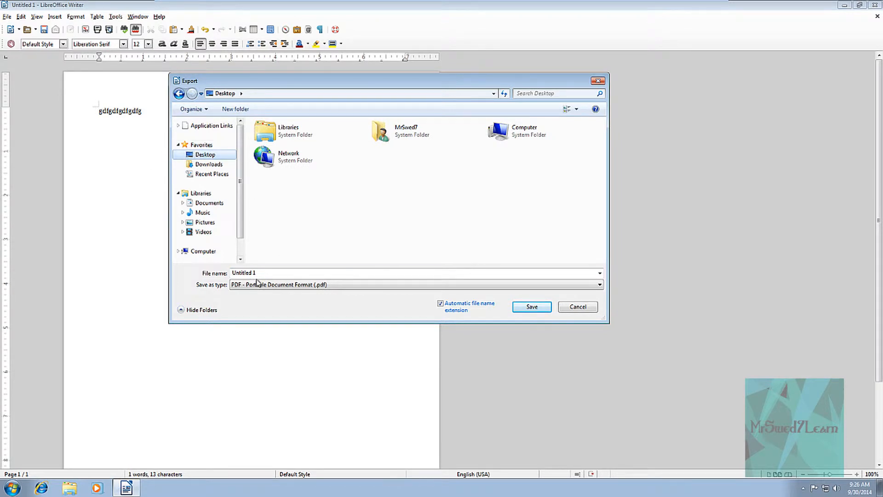
{"action": "left_click", "coordinate": [532, 306]}
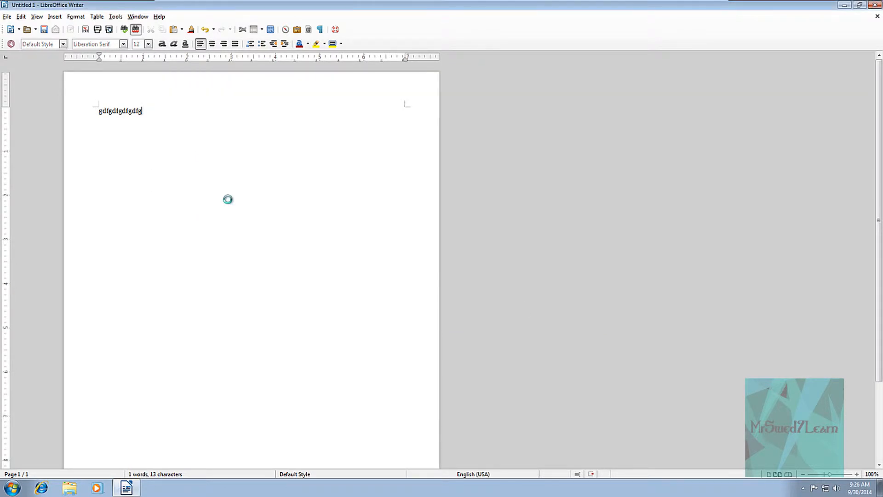
Minimize the Writer window and move the exported PDF's icon to open space on the desktop.
{"action": "left_click", "coordinate": [850, 4]}
{"action": "left_click_drag", "start_coordinate": [17, 65], "coordinate": [146, 85]}
Try to open Untitled 1.pdf, look through the installed programs offered for it, and cancel.
{"action": "right_click", "coordinate": [151, 73]}
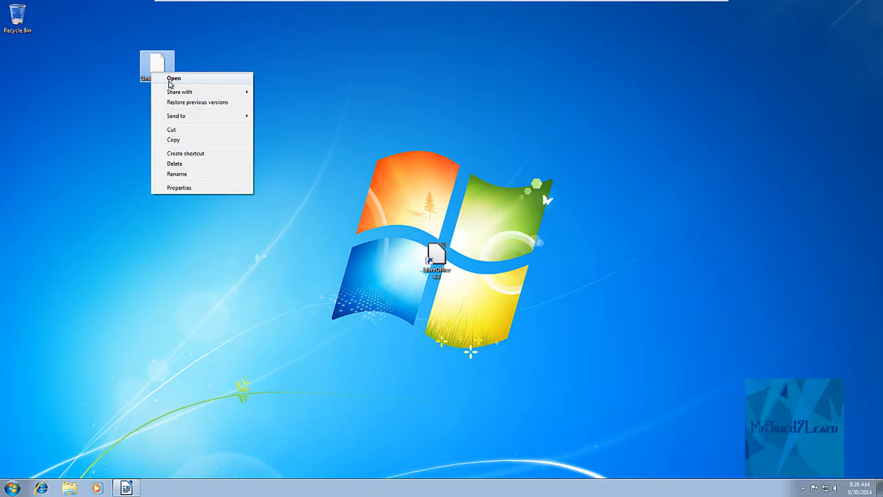
{"action": "left_click", "coordinate": [170, 79]}
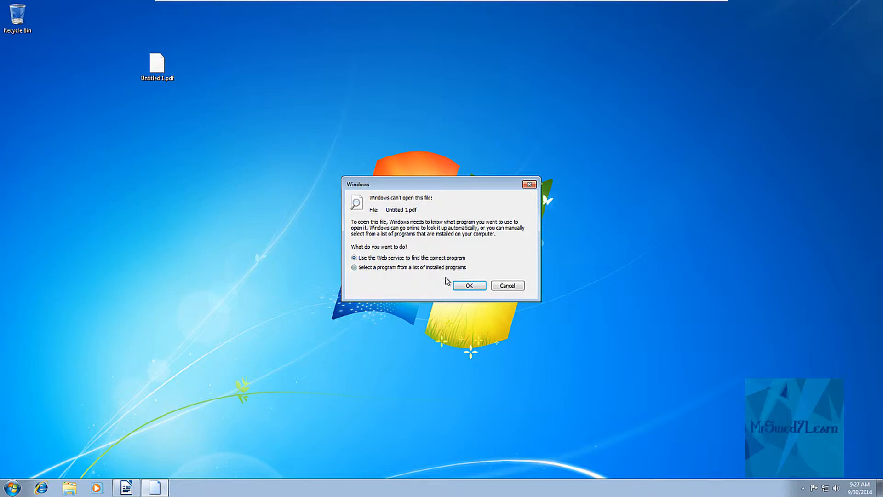
{"action": "left_click", "coordinate": [479, 285]}
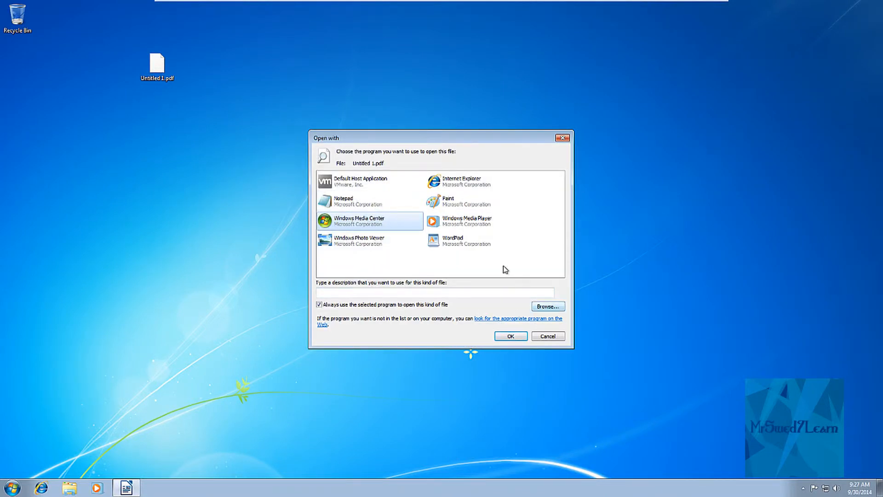
{"action": "left_click", "coordinate": [338, 238]}
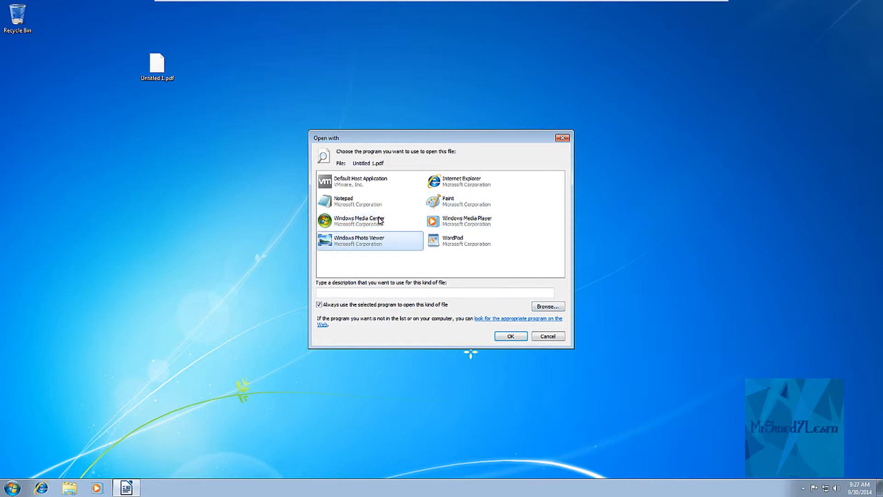
{"action": "left_click", "coordinate": [380, 221]}
{"action": "left_click", "coordinate": [544, 338]}
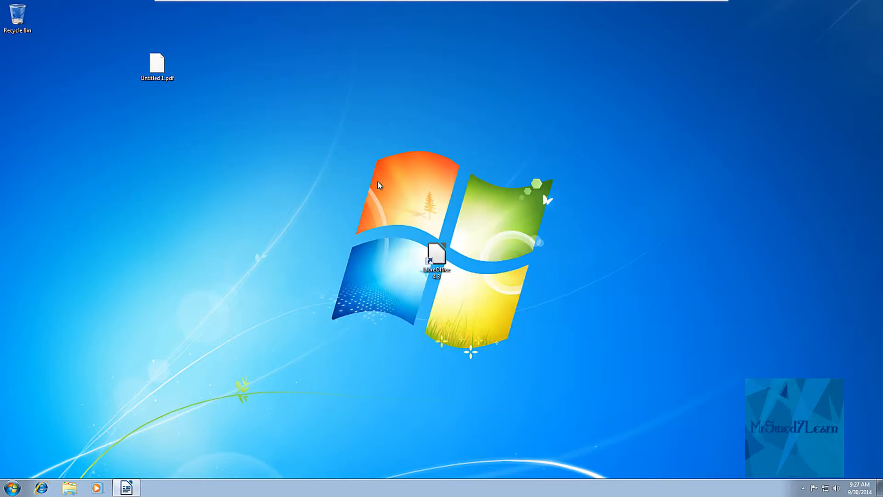
Switch back to the Writer document, view its page preview, and return to the editing view.
{"action": "left_click", "coordinate": [127, 487]}
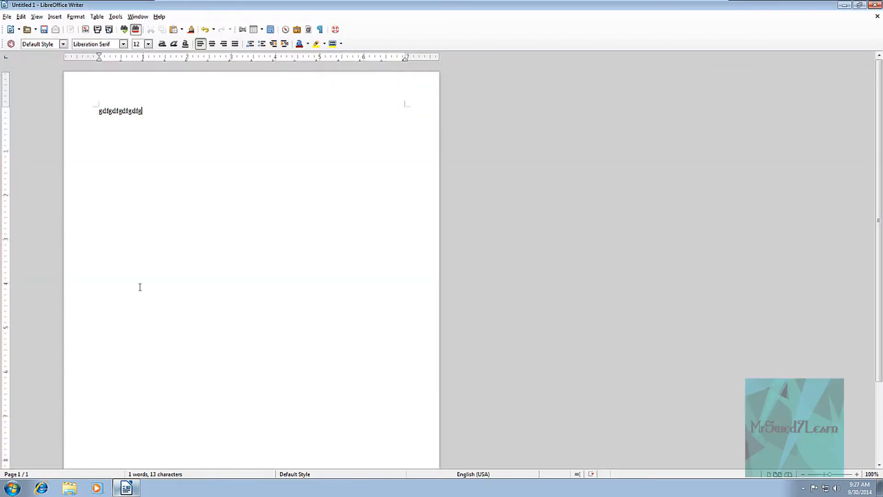
{"action": "left_click", "coordinate": [109, 30]}
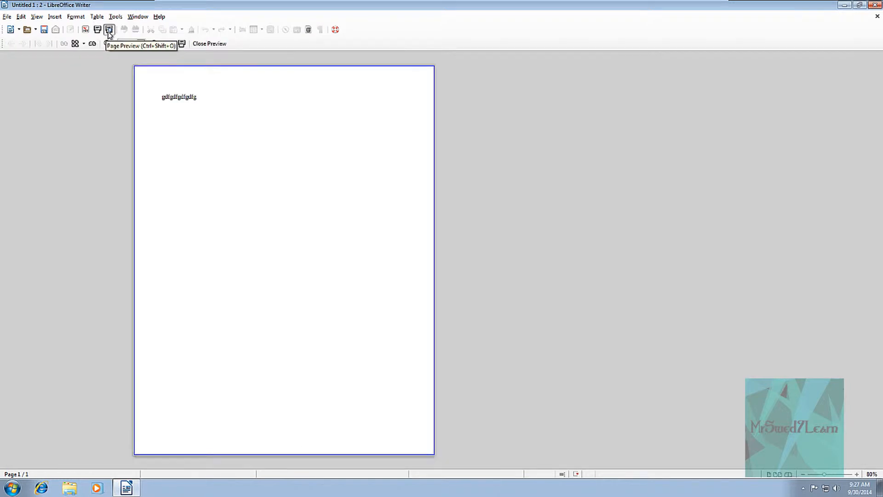
{"action": "left_click", "coordinate": [109, 30]}
{"action": "left_click", "coordinate": [109, 30]}
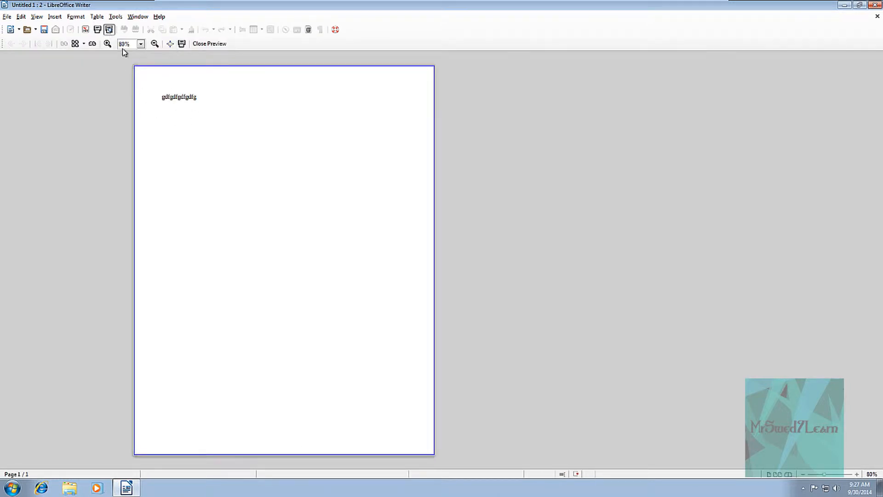
{"action": "left_click", "coordinate": [109, 30]}
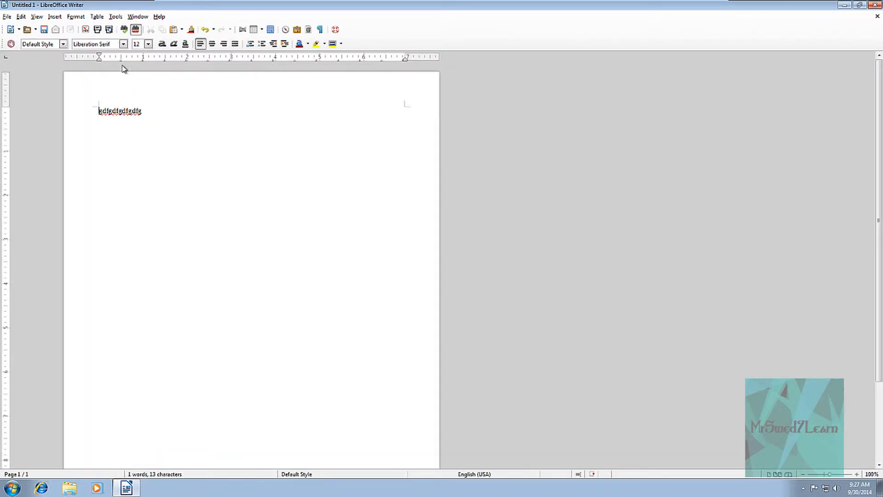
Run the spelling and grammar check on the sample text and close it without corrections.
{"action": "left_click", "coordinate": [124, 29]}
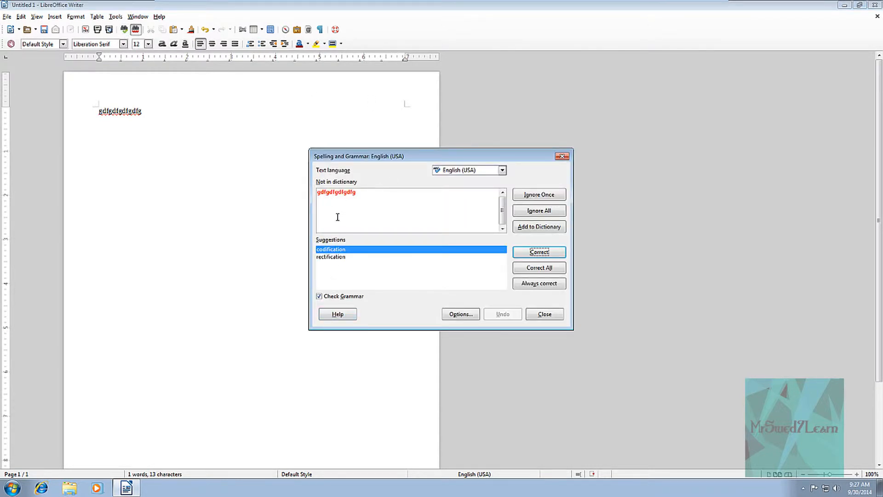
{"action": "left_click", "coordinate": [562, 156]}
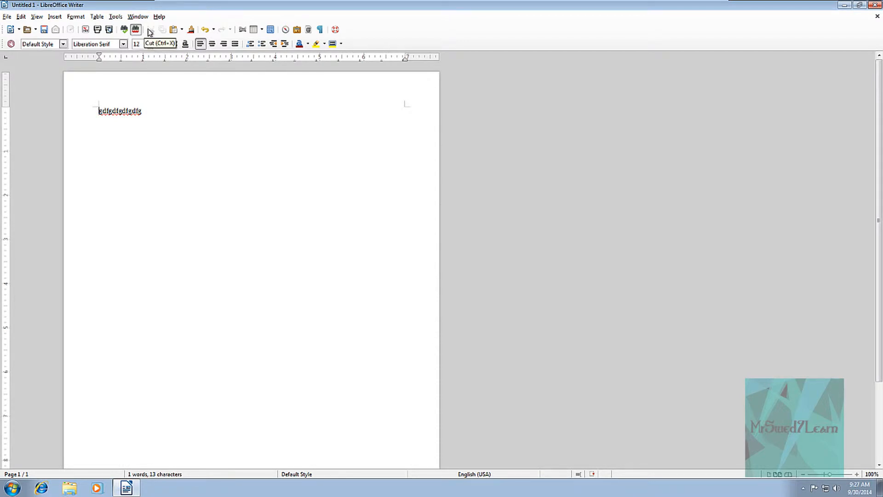
Cut the sample word from the first line and paste it back in the same place.
{"action": "double_click", "coordinate": [97, 115]}
{"action": "key", "text": "ctrl+c"}
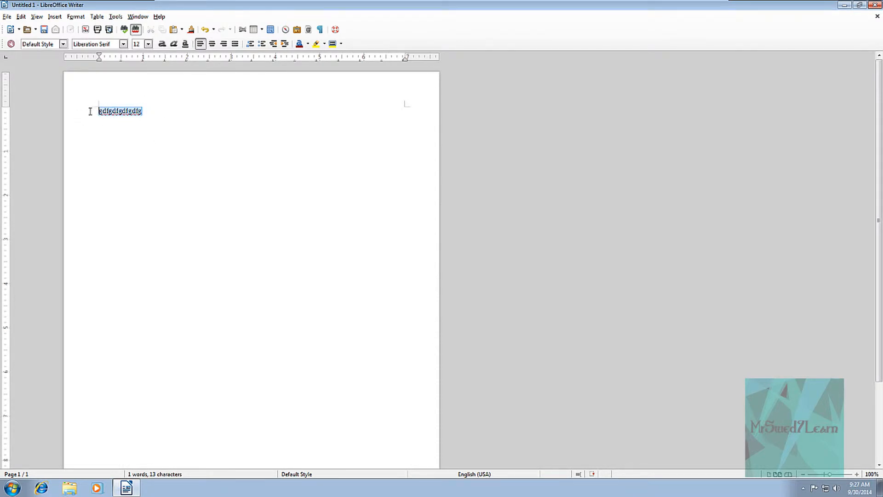
{"action": "left_click", "coordinate": [150, 30]}
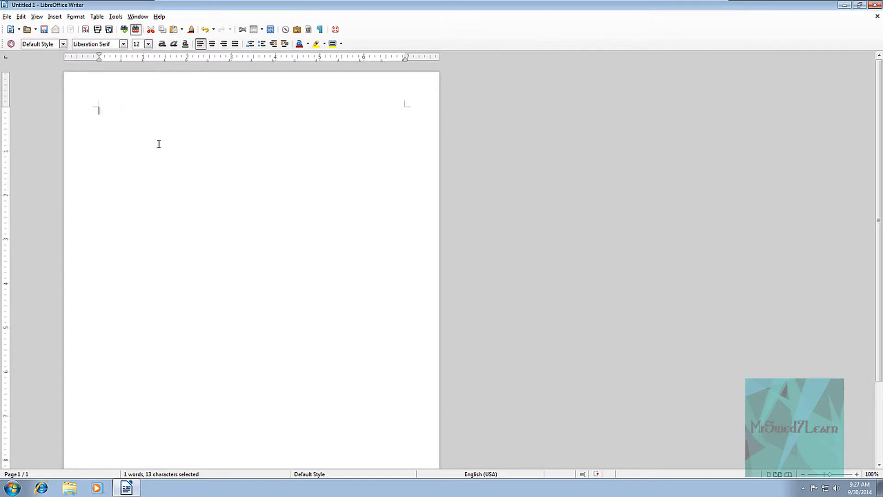
{"action": "left_click", "coordinate": [174, 29]}
Copy the sample word, view its context commands, and paste the copy over the selected word.
{"action": "double_click", "coordinate": [144, 113]}
{"action": "key", "text": "ctrl+c"}
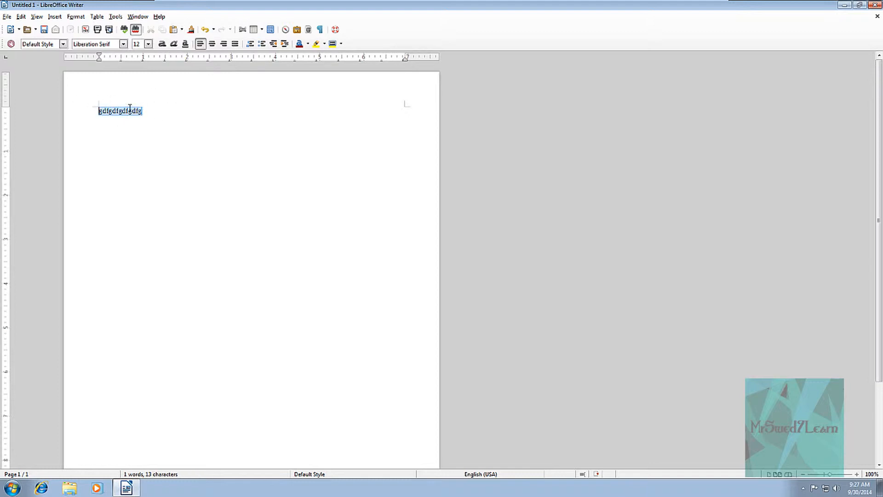
{"action": "right_click", "coordinate": [128, 112]}
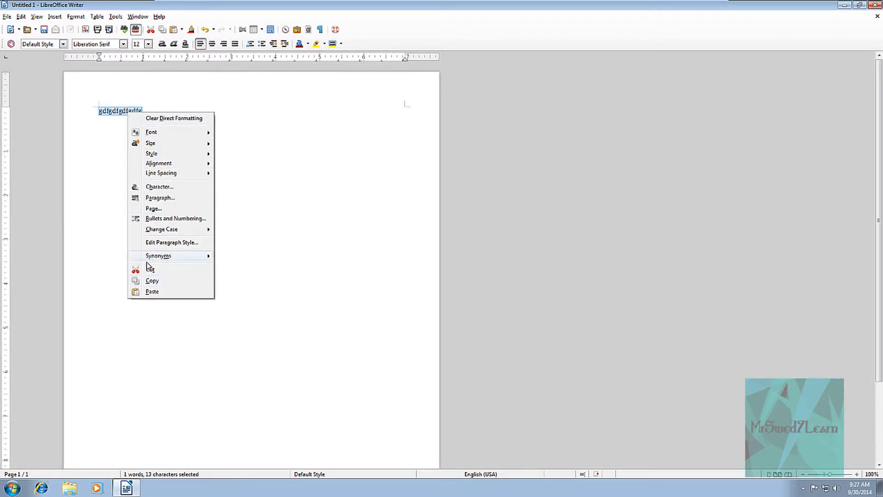
{"action": "left_click", "coordinate": [257, 269]}
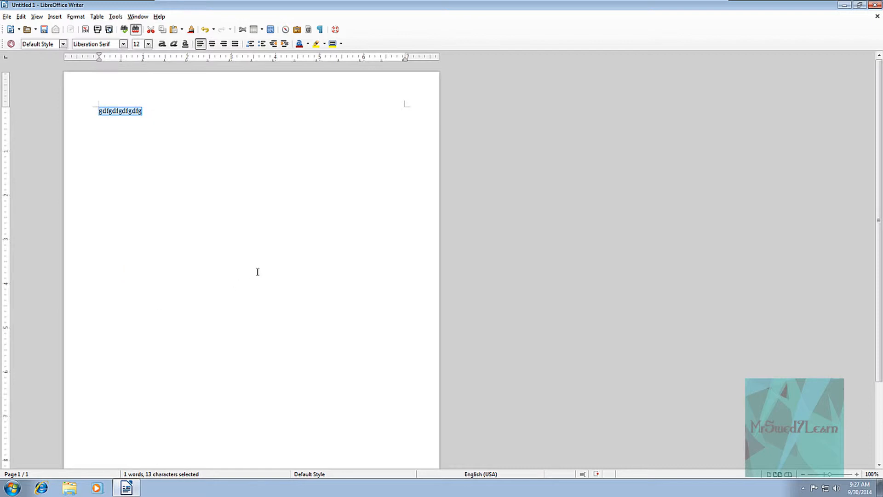
{"action": "left_click", "coordinate": [172, 31]}
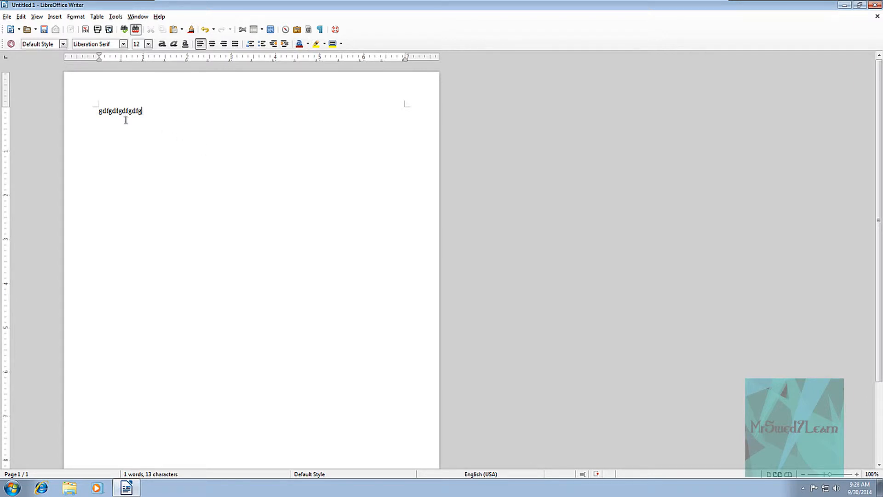
Switch format cloning on and off, and undo and redo the last attribute change on the sample word.
{"action": "left_click", "coordinate": [193, 30]}
{"action": "left_click", "coordinate": [191, 29]}
{"action": "left_click", "coordinate": [204, 29]}
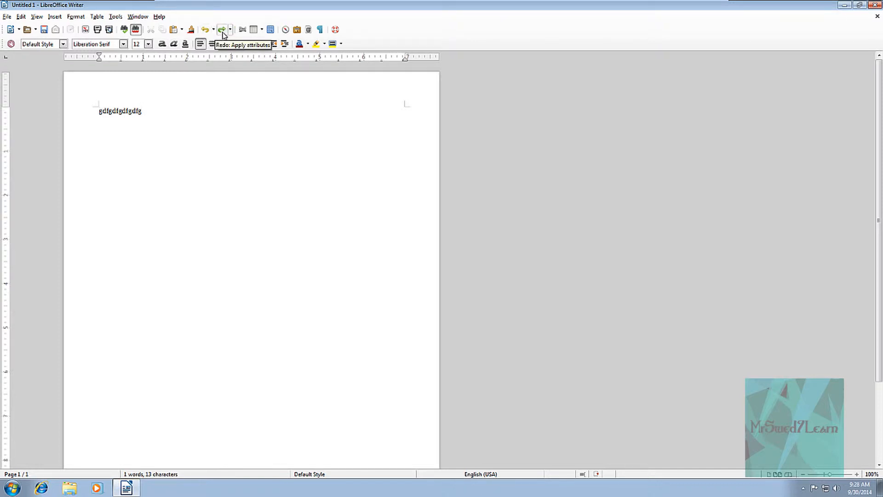
{"action": "left_click", "coordinate": [222, 31]}
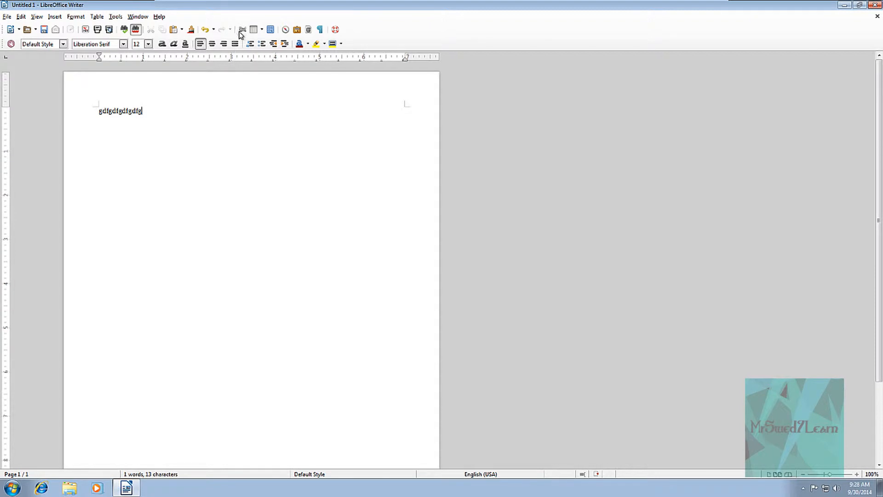
Turn the sample word on the first line into a web hyperlink with the target google.com.
{"action": "left_click_drag", "start_coordinate": [143, 112], "coordinate": [104, 106]}
{"action": "left_click", "coordinate": [243, 30]}
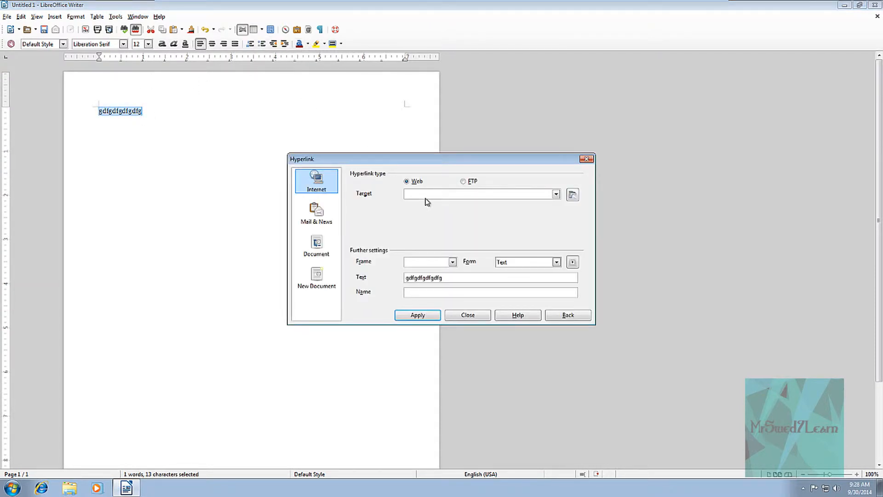
{"action": "left_click", "coordinate": [316, 213]}
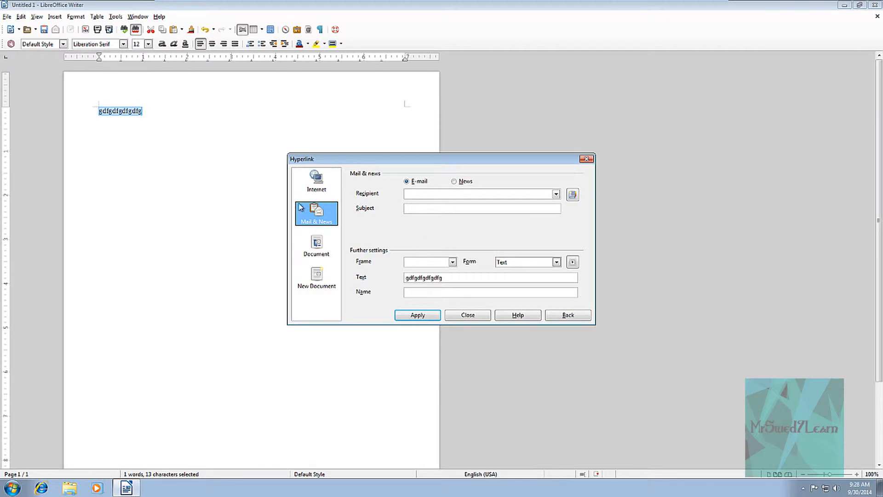
{"action": "left_click", "coordinate": [317, 246]}
{"action": "left_click", "coordinate": [316, 277]}
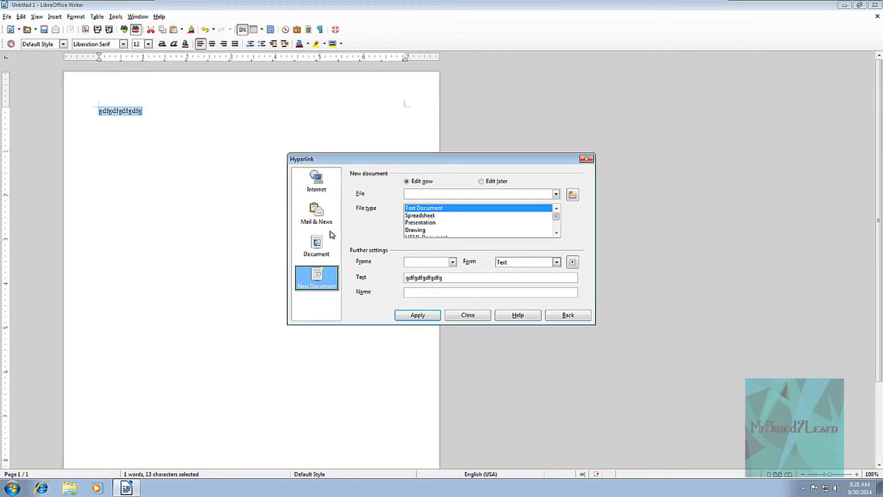
{"action": "left_click", "coordinate": [318, 184]}
{"action": "left_click", "coordinate": [467, 197]}
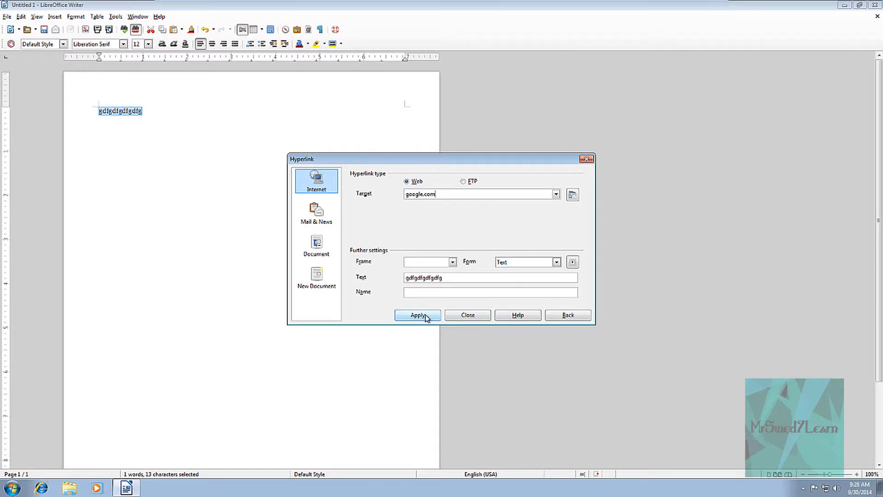
{"action": "left_click", "coordinate": [420, 315]}
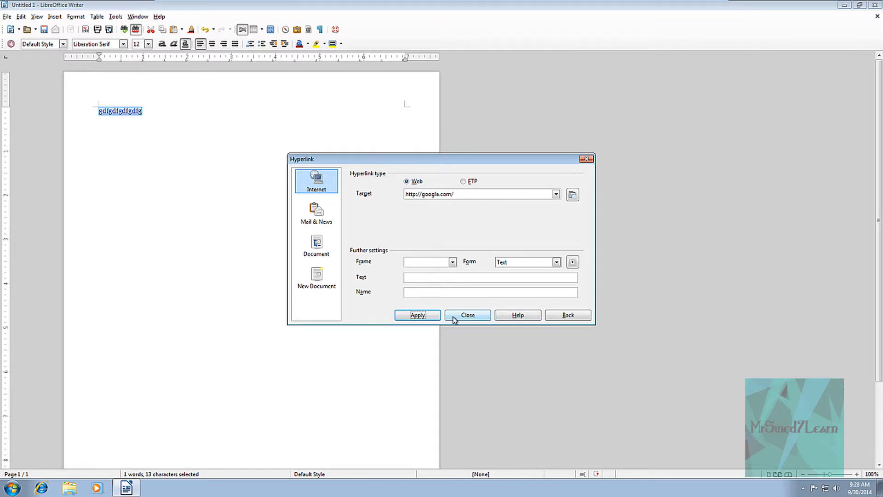
{"action": "left_click", "coordinate": [467, 315]}
Follow the sample word's hyperlink to the Google page in the browser, and close the browser window.
{"action": "left_click", "coordinate": [152, 121]}
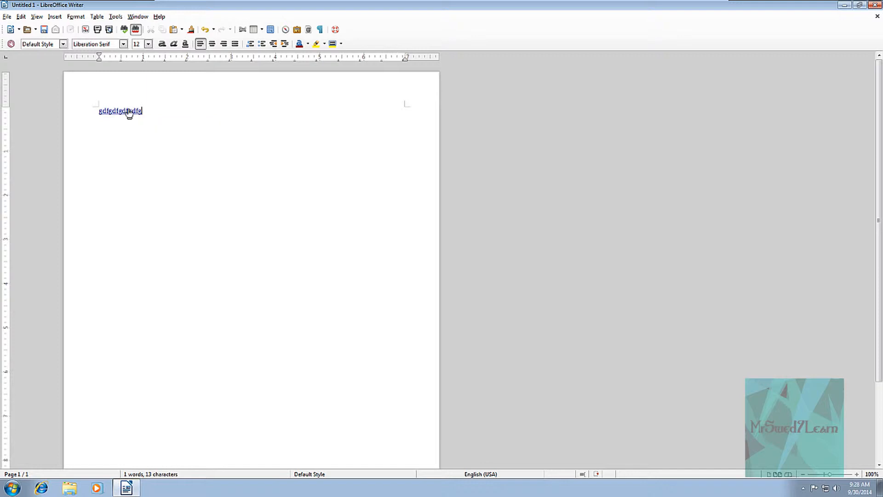
{"action": "left_click", "coordinate": [129, 111], "text": "ctrl"}
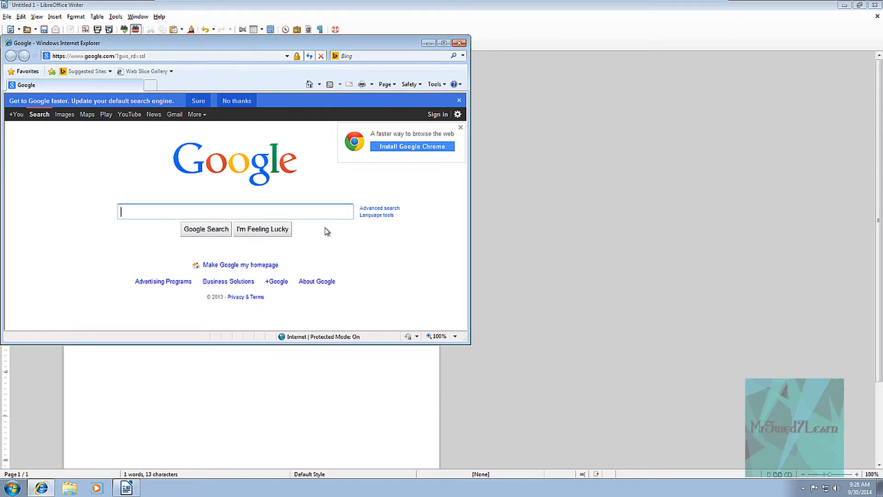
{"action": "left_click", "coordinate": [460, 43]}
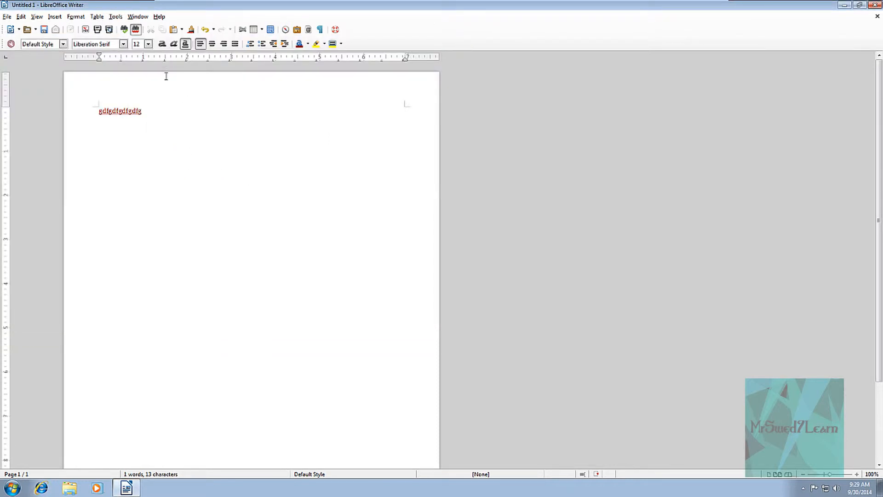
Insert a table with four columns and three rows at the cursor inside the linked word.
{"action": "left_click", "coordinate": [253, 31]}
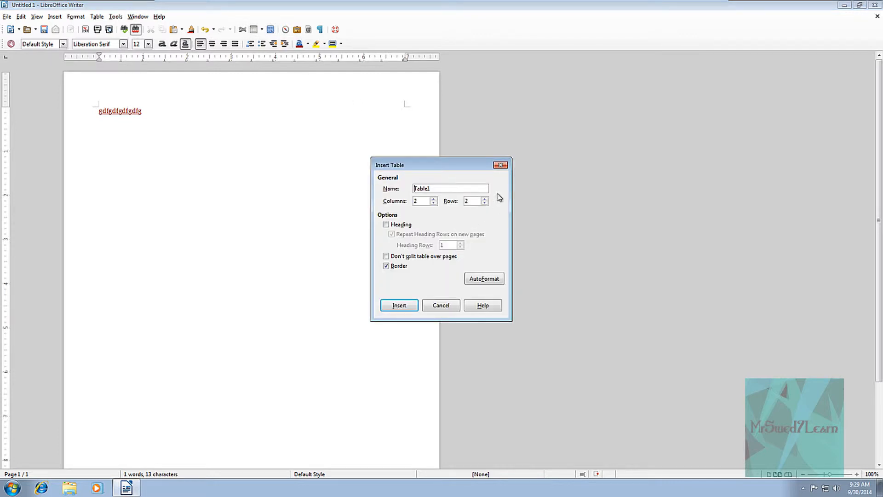
{"action": "left_click", "coordinate": [501, 165]}
{"action": "left_click", "coordinate": [261, 30]}
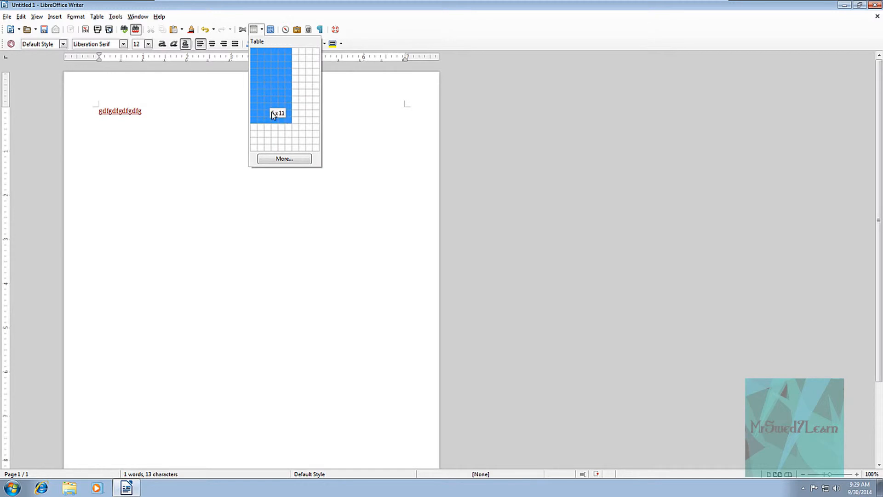
{"action": "left_click", "coordinate": [274, 67]}
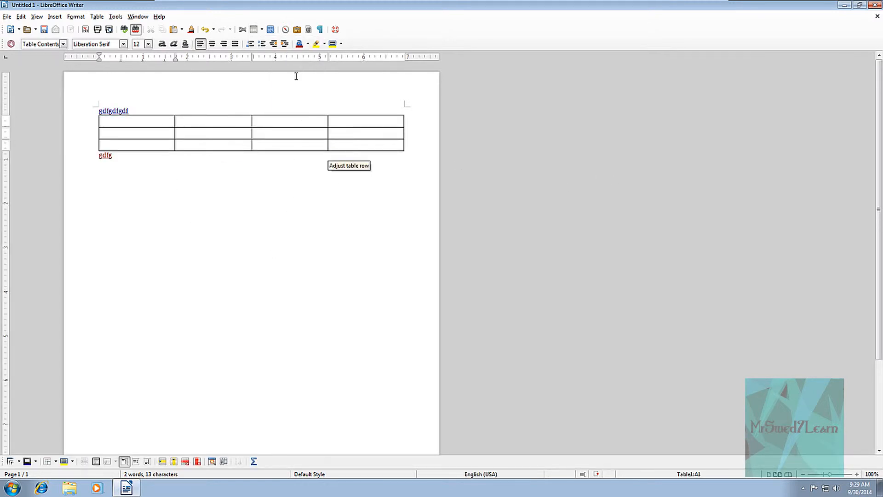
Undo and redo the table insertion repeatedly, finishing with an undo.
{"action": "left_click", "coordinate": [205, 29]}
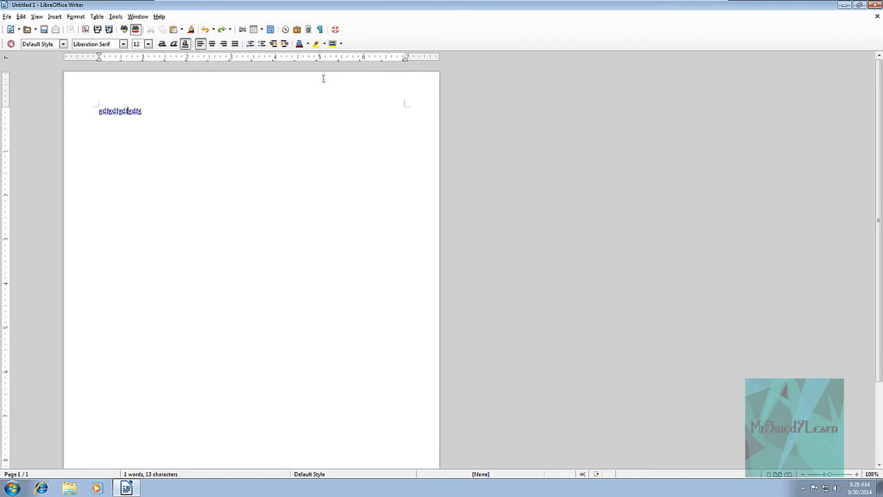
{"action": "left_click", "coordinate": [222, 29]}
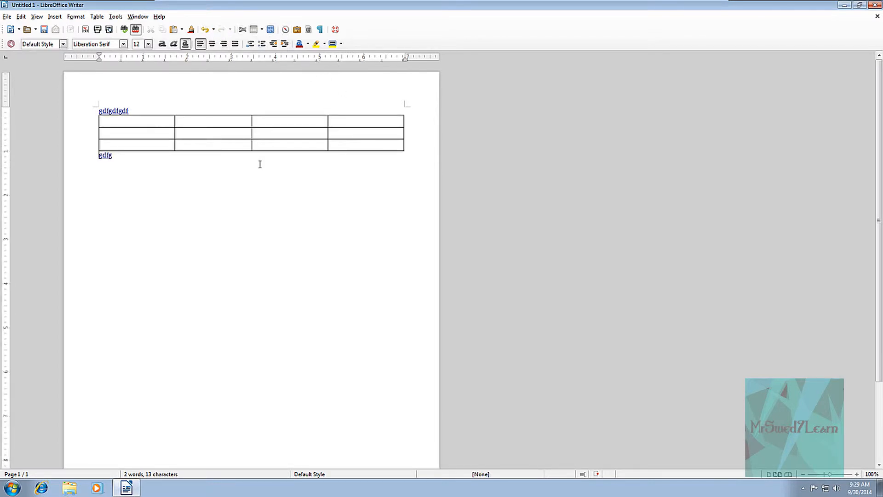
{"action": "key", "text": "ctrl+z"}
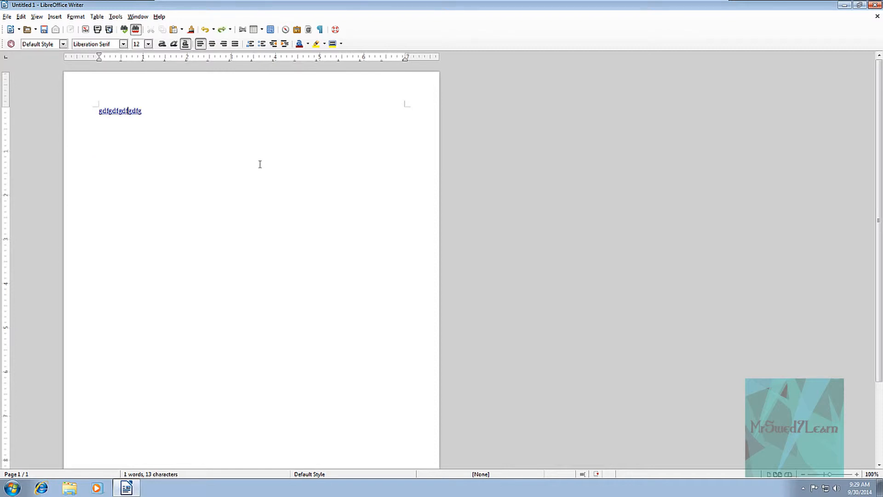
{"action": "key", "text": "ctrl+y"}
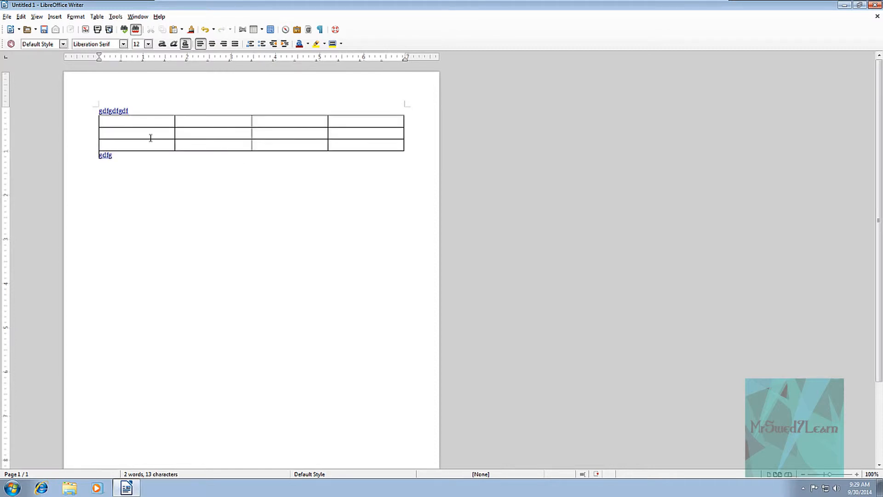
{"action": "key", "text": "ctrl+z"}
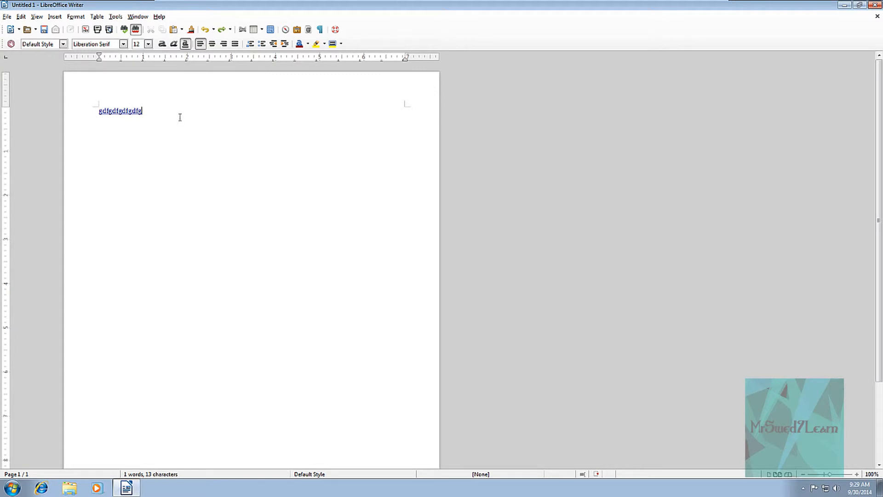
Add a new line below the linked word, show the drawing tools and draw a freeform curve about 5.69 by 4.29 inches.
{"action": "left_click", "coordinate": [179, 116]}
{"action": "key", "text": "Return"}
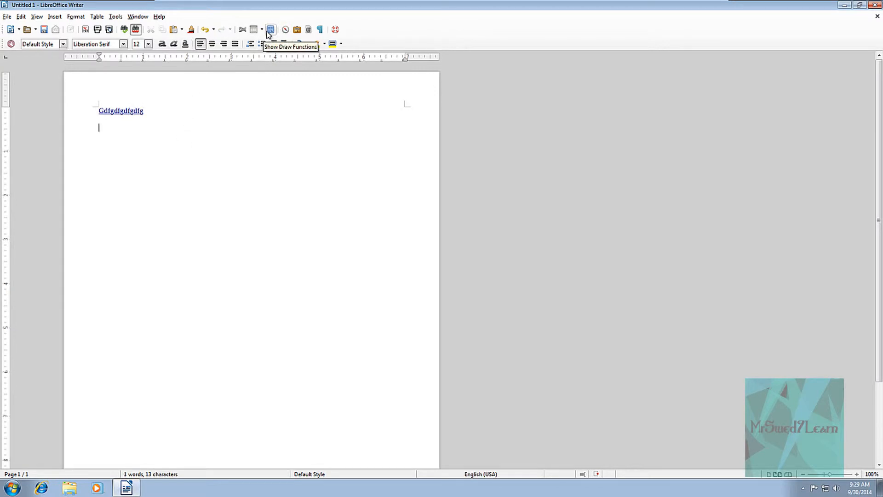
{"action": "left_click", "coordinate": [270, 30]}
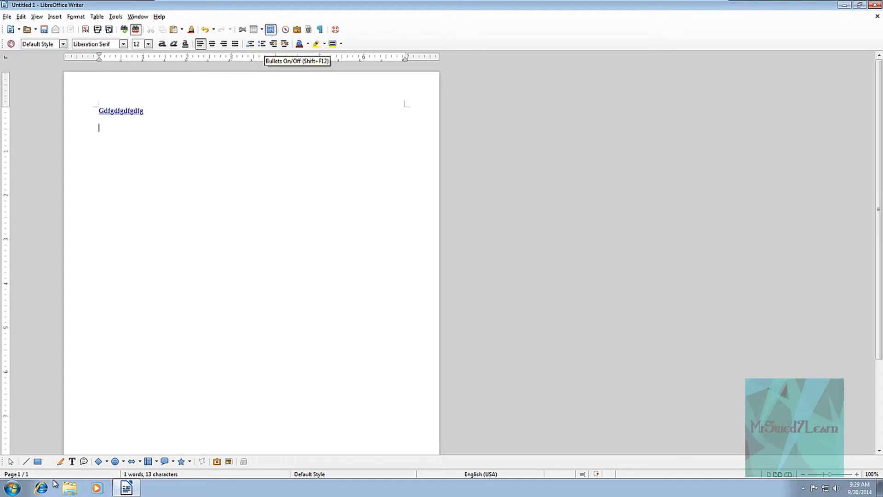
{"action": "left_click", "coordinate": [61, 462]}
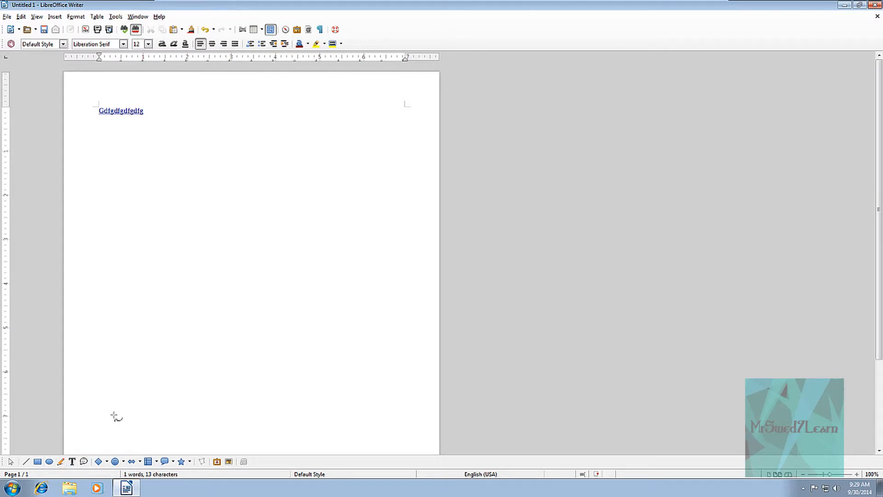
{"action": "mouse_move", "coordinate": [211, 237]}
{"action": "left_mouse_down"}
{"action": "mouse_move", "coordinate": [221, 263]}
{"action": "mouse_move", "coordinate": [309, 361]}
{"action": "mouse_move", "coordinate": [143, 324]}
{"action": "left_mouse_up"}
{"action": "mouse_move", "coordinate": [169, 244]}
{"action": "left_mouse_down"}
{"action": "mouse_move", "coordinate": [315, 201]}
{"action": "mouse_move", "coordinate": [299, 174]}
{"action": "left_mouse_up"}
{"action": "left_click", "coordinate": [71, 461]}
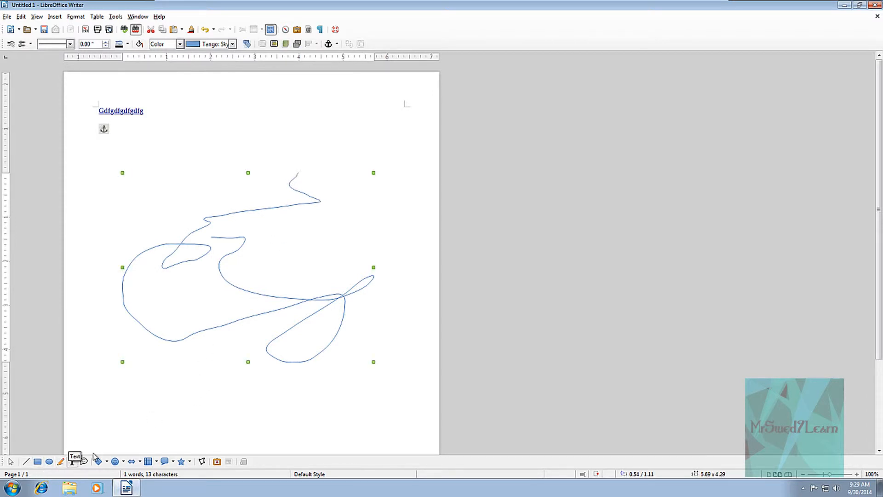
{"action": "left_click_drag", "start_coordinate": [179, 188], "coordinate": [319, 256]}
{"action": "left_click", "coordinate": [211, 311]}
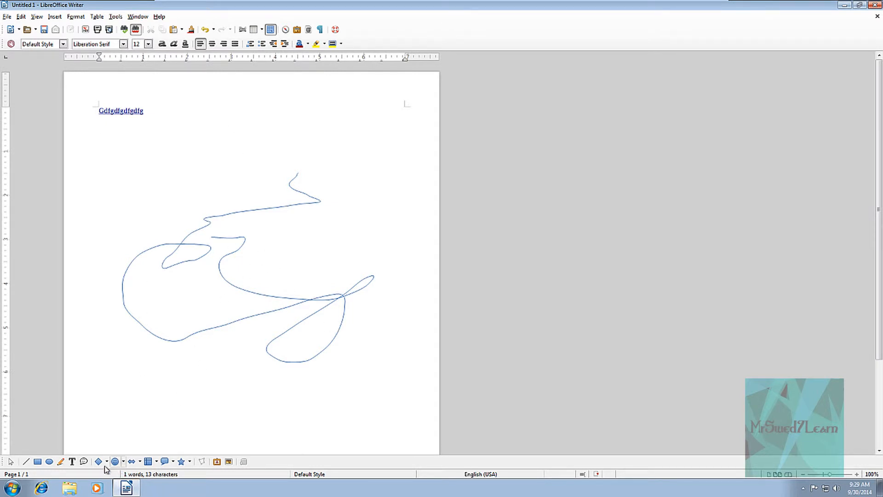
Draw a text box about 3.12 by 1.17 inches over the curve containing "My drawing :D", and move it slightly to the right.
{"action": "left_click", "coordinate": [72, 461]}
{"action": "left_click_drag", "start_coordinate": [175, 259], "coordinate": [316, 313]}
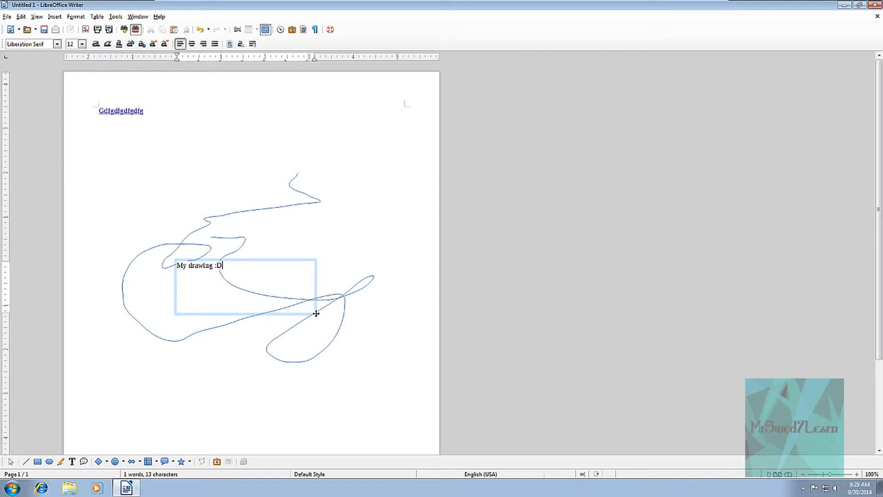
{"action": "left_click", "coordinate": [338, 309]}
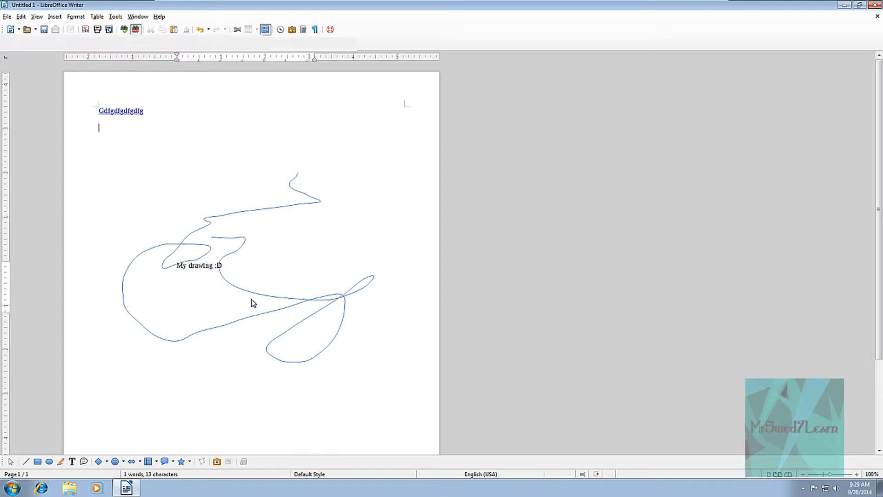
{"action": "left_click_drag", "start_coordinate": [224, 271], "coordinate": [258, 276]}
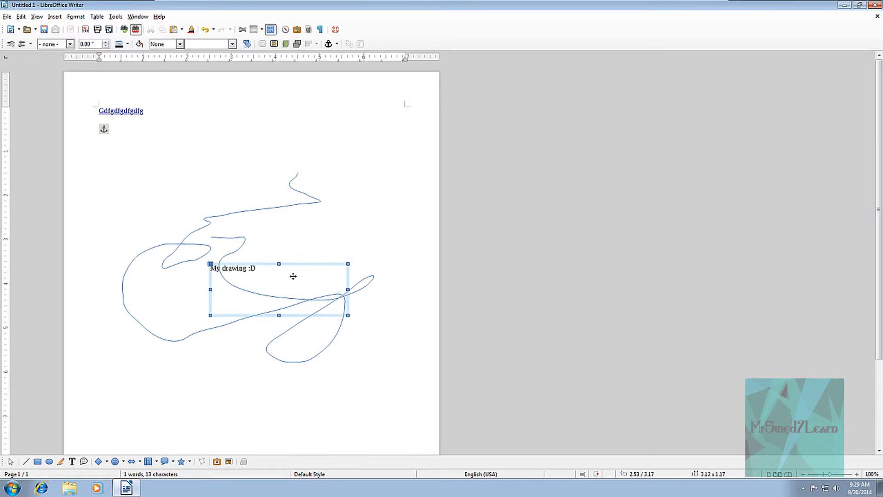
{"action": "left_click", "coordinate": [380, 236]}
Draw a five-pointed star about 2.01 by 1.45 inches below the freeform curve.
{"action": "left_click", "coordinate": [181, 462]}
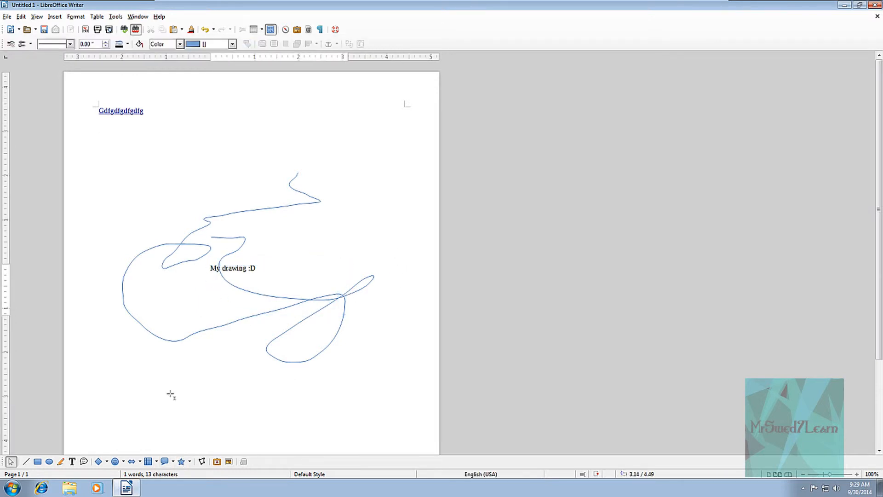
{"action": "left_click", "coordinate": [179, 464]}
{"action": "mouse_move", "coordinate": [183, 361]}
{"action": "left_mouse_down"}
{"action": "mouse_move", "coordinate": [238, 370]}
{"action": "mouse_move", "coordinate": [270, 394]}
{"action": "mouse_move", "coordinate": [228, 411]}
{"action": "mouse_move", "coordinate": [226, 426]}
{"action": "left_mouse_up"}
Change the star's area fill colour to Red 3 and deselect the star.
{"action": "left_click", "coordinate": [225, 375]}
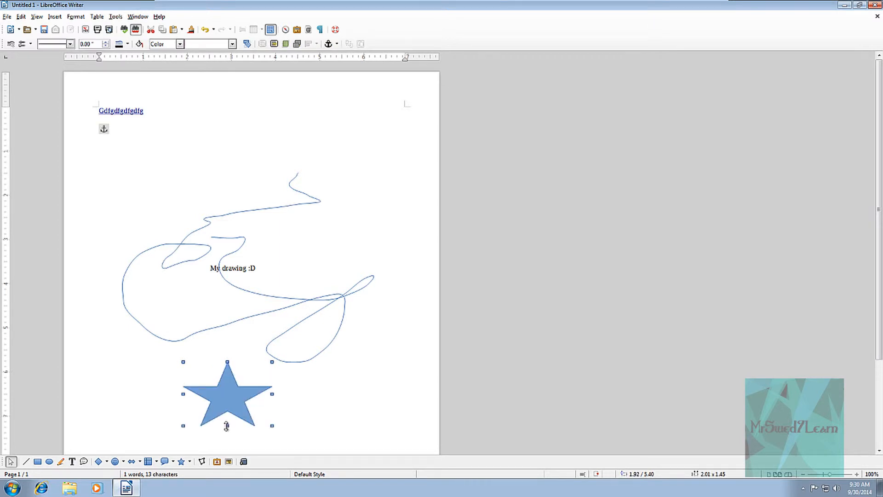
{"action": "left_click", "coordinate": [179, 47]}
{"action": "left_click", "coordinate": [168, 46]}
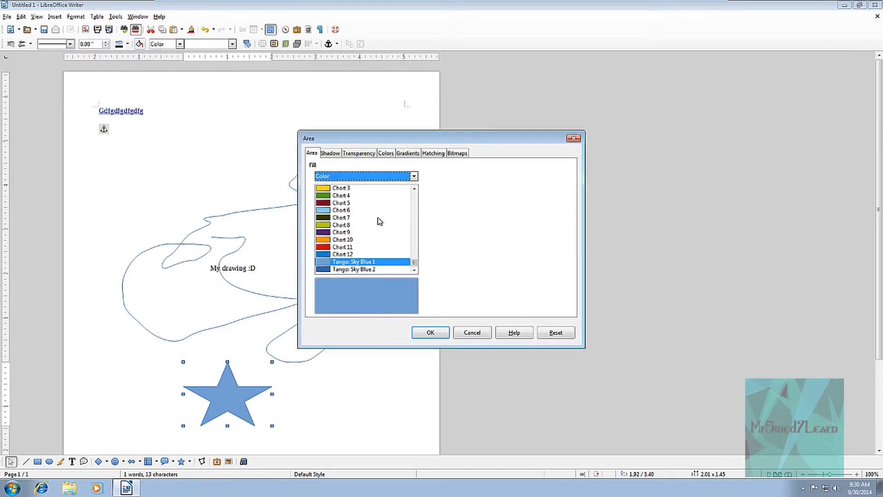
{"action": "left_click_drag", "start_coordinate": [414, 261], "coordinate": [401, 221]}
{"action": "scroll", "coordinate": [380, 223], "scroll_direction": "up", "scroll_amount": 1}
{"action": "scroll", "coordinate": [368, 230], "scroll_direction": "up", "scroll_amount": 3}
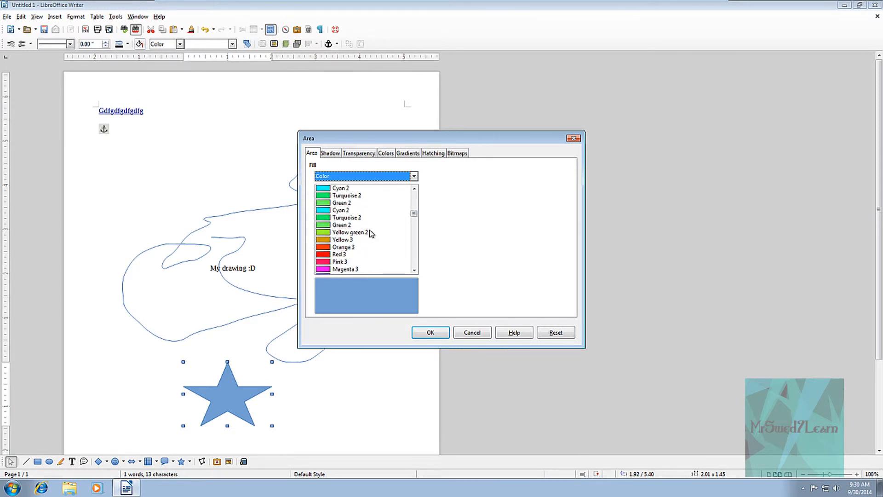
{"action": "left_click", "coordinate": [334, 254]}
{"action": "left_click", "coordinate": [430, 331]}
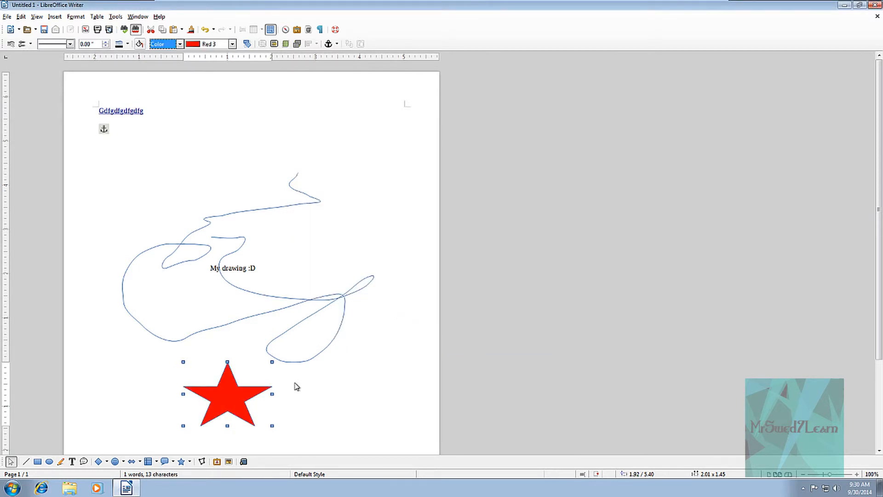
{"action": "left_click", "coordinate": [226, 427]}
{"action": "left_click", "coordinate": [229, 409]}
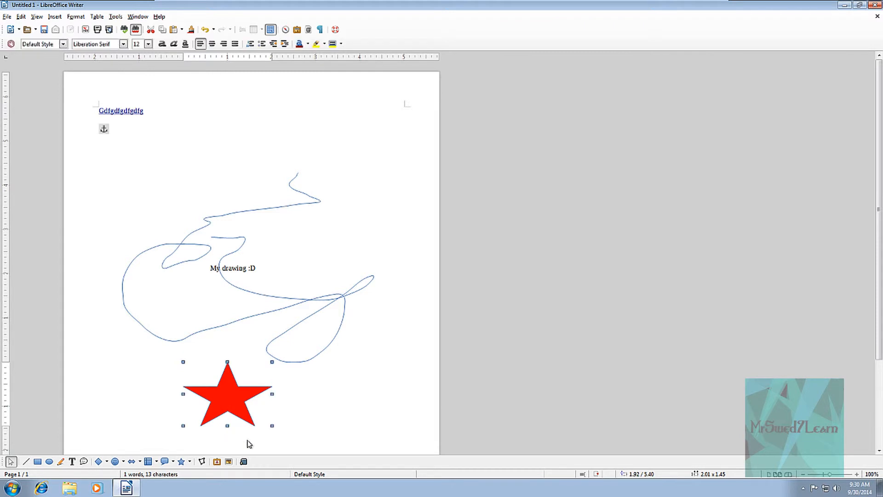
{"action": "left_click", "coordinate": [327, 411]}
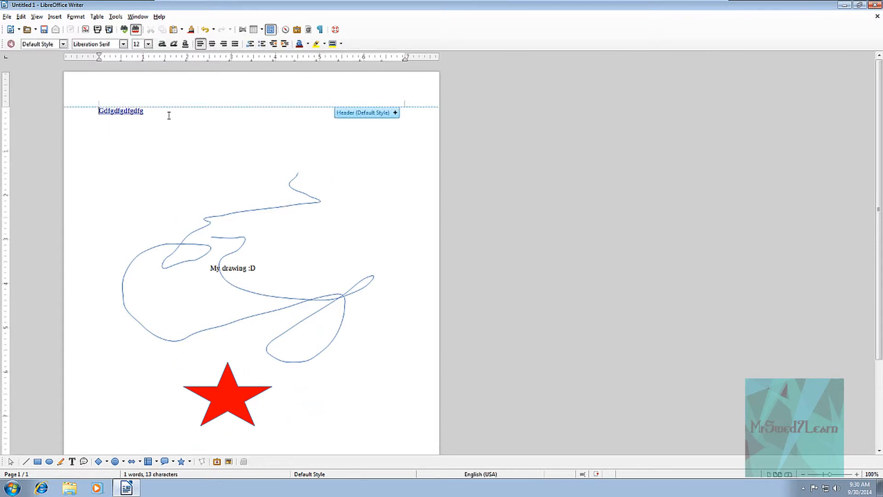
Insert blank lines below the linked word and enter the sample text "dfgasdfasdfasdfsd".
{"action": "left_click", "coordinate": [127, 156]}
{"action": "key", "text": "Return"}
{"action": "key", "text": "Return"}
{"action": "key", "text": "Return"}
{"action": "type", "text": "dfgasdfasdfasdfsd"}
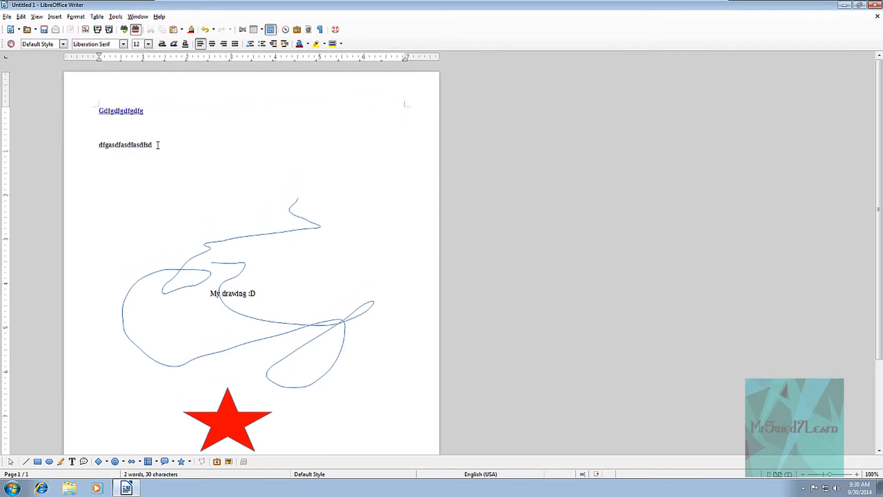
Colour the last seven characters of the sample text, "fasdfsd", red.
{"action": "left_click_drag", "start_coordinate": [158, 145], "coordinate": [128, 144]}
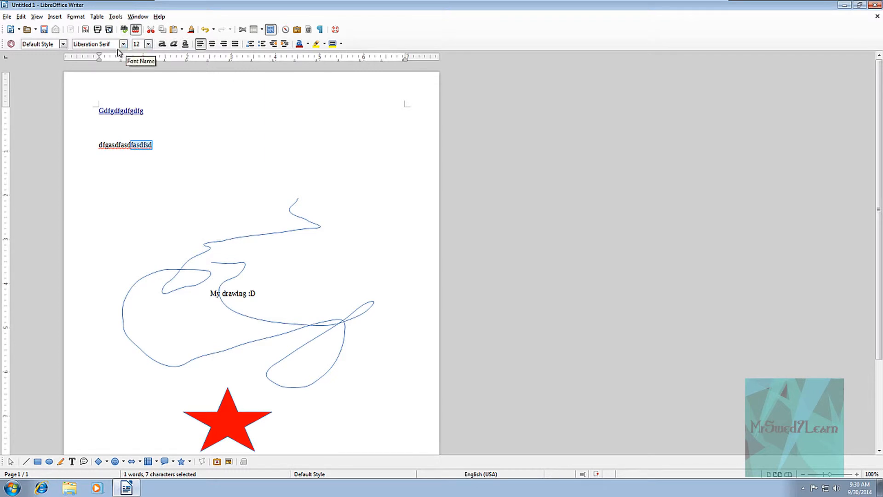
{"action": "left_click", "coordinate": [308, 43]}
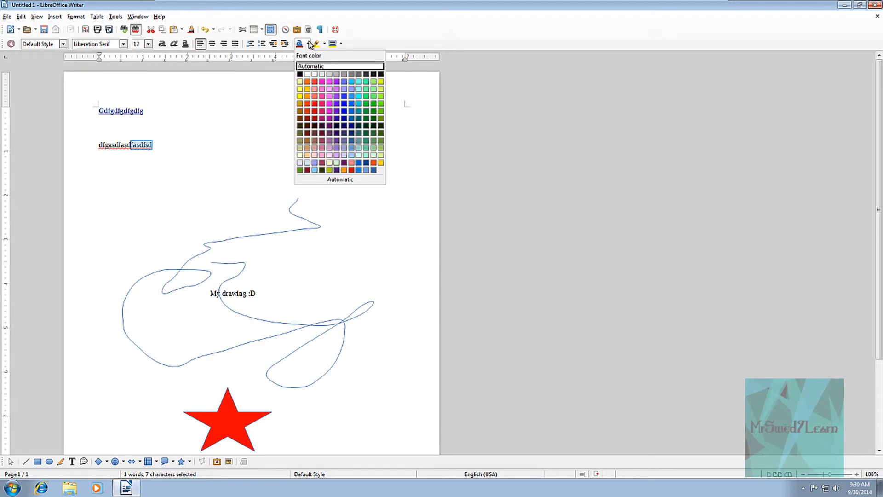
{"action": "left_click", "coordinate": [316, 105]}
{"action": "left_click", "coordinate": [121, 154]}
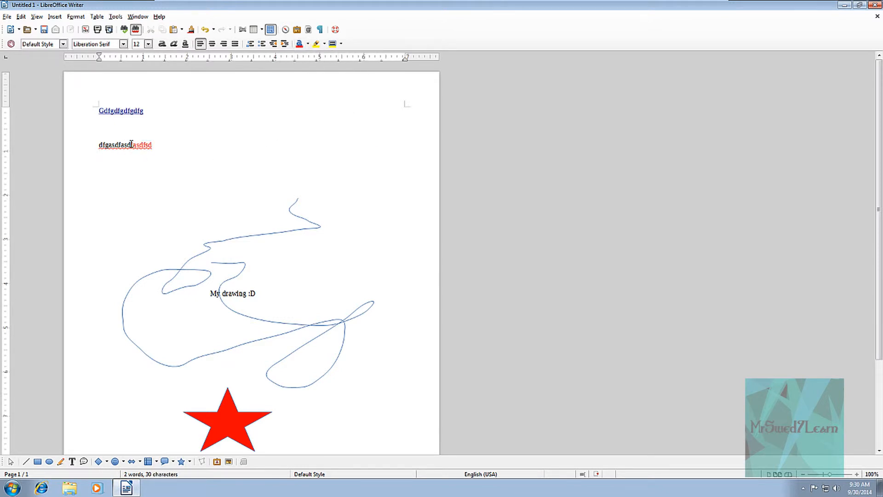
Colour the first ten characters of the sample text, "dfgasdfasd", light yellow.
{"action": "left_click_drag", "start_coordinate": [131, 144], "coordinate": [108, 144]}
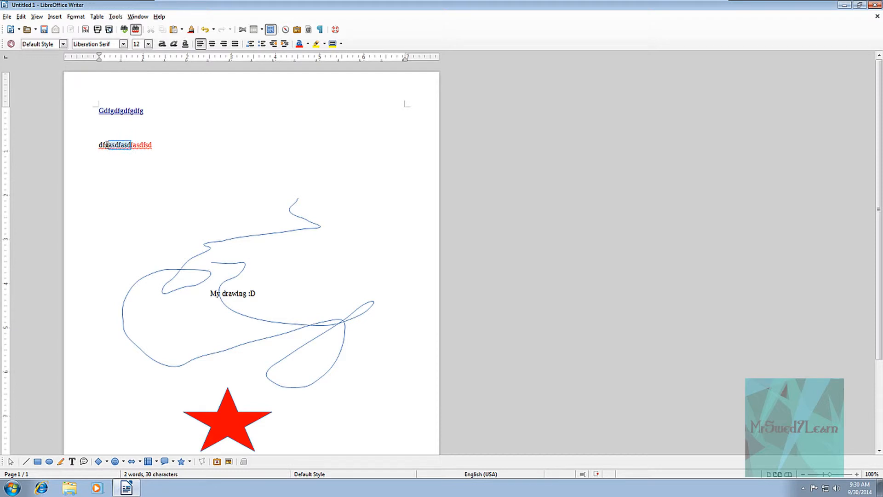
{"action": "left_click", "coordinate": [307, 43]}
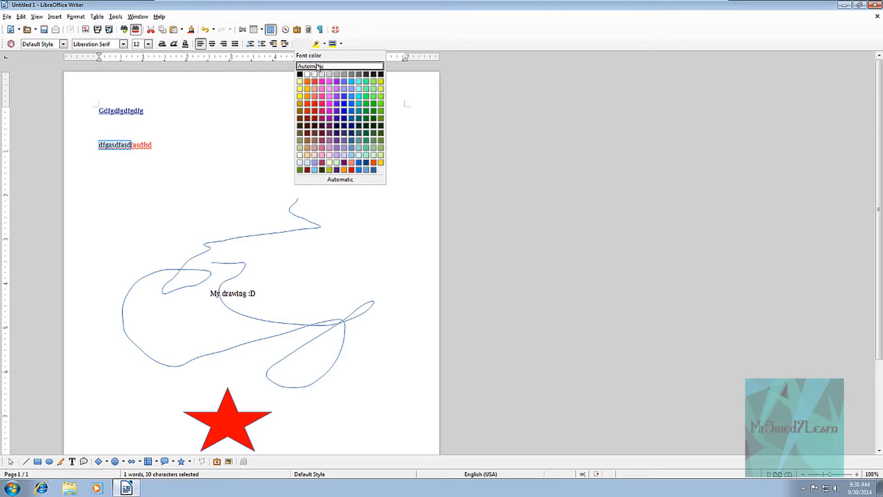
{"action": "left_click", "coordinate": [301, 89]}
{"action": "left_click", "coordinate": [209, 159]}
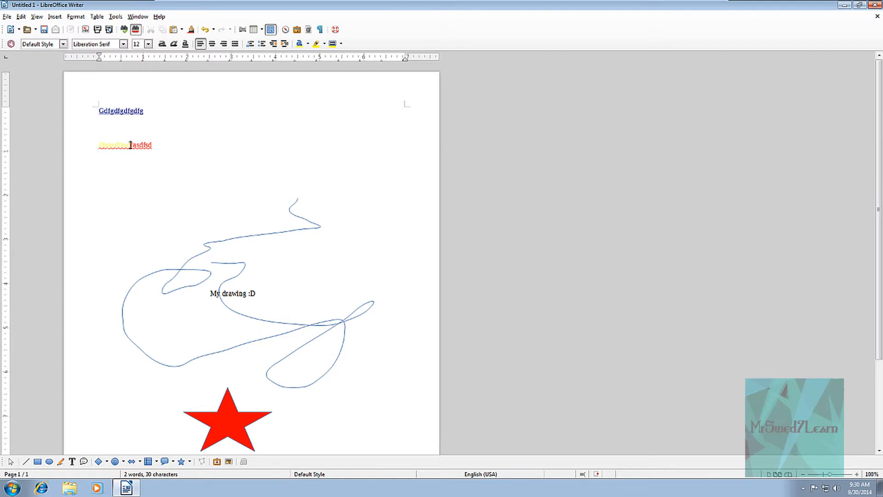
Set the font colour of the sample text's first ten characters, "dfgasdfasd", to blue and deselect the text.
{"action": "left_click_drag", "start_coordinate": [131, 145], "coordinate": [88, 137]}
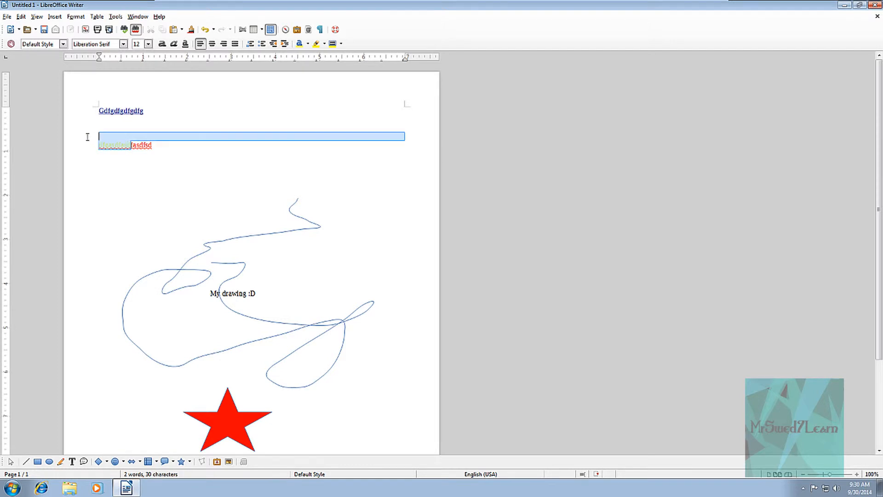
{"action": "left_click", "coordinate": [299, 44]}
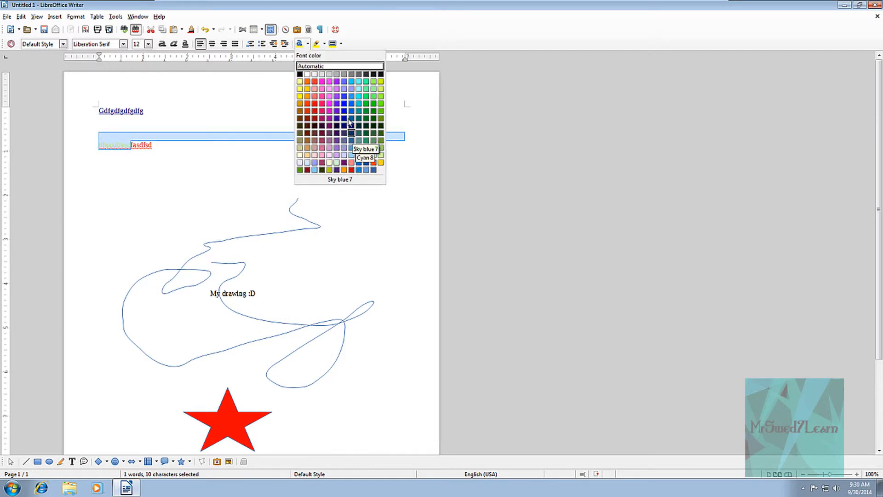
{"action": "left_click", "coordinate": [345, 104]}
{"action": "left_click", "coordinate": [187, 149]}
{"action": "left_click_drag", "start_coordinate": [153, 145], "coordinate": [108, 144]}
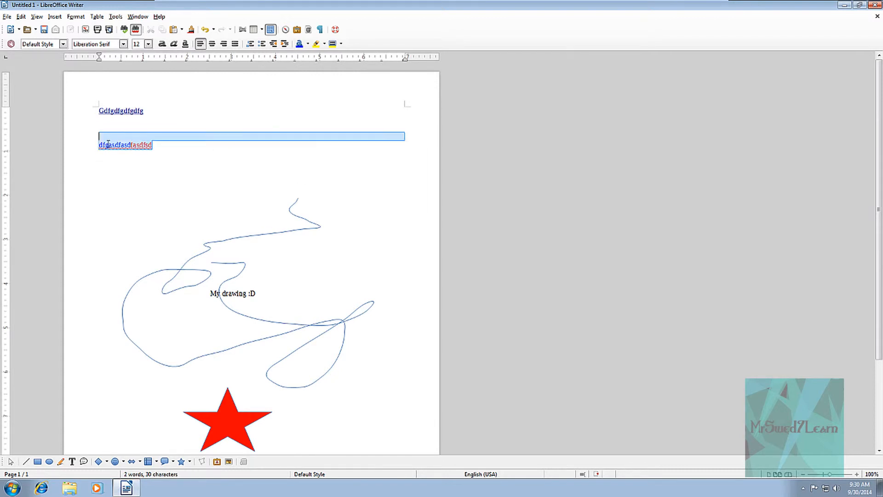
{"action": "left_click", "coordinate": [187, 152]}
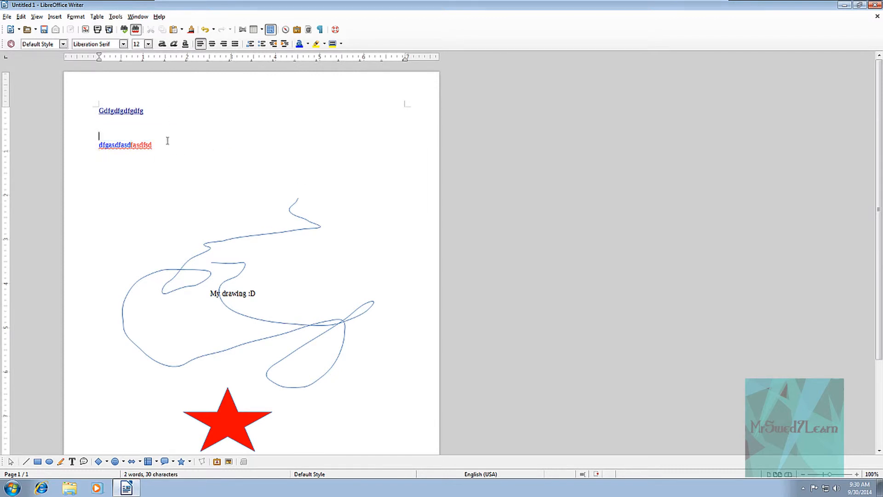
Open the Navigator, look through its list of document element categories, and close it.
{"action": "left_click", "coordinate": [285, 31]}
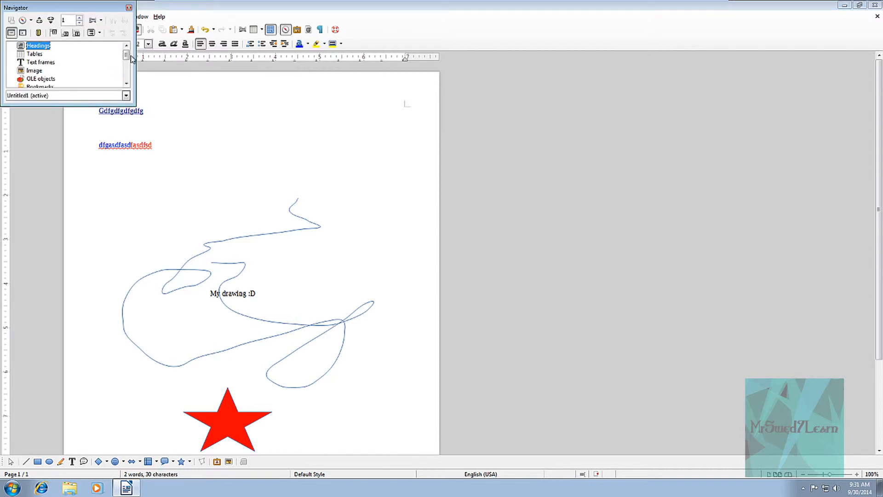
{"action": "scroll", "coordinate": [128, 69], "scroll_direction": "down", "scroll_amount": 4}
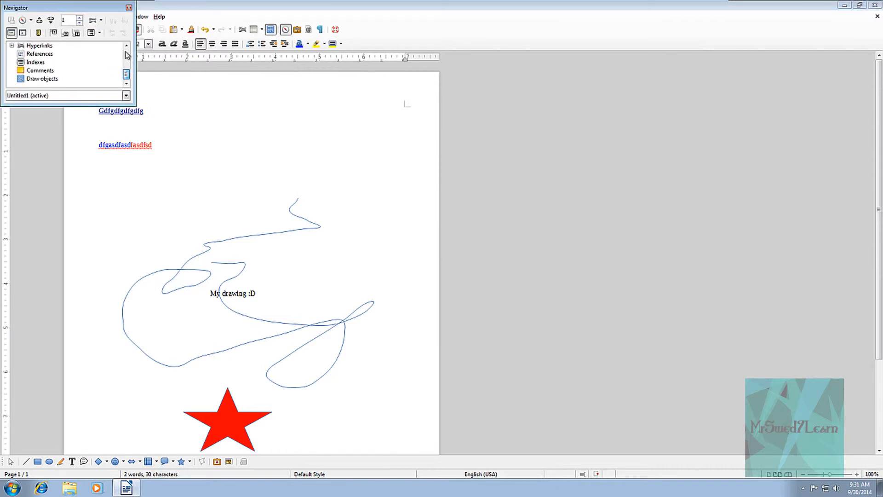
{"action": "scroll", "coordinate": [127, 55], "scroll_direction": "up", "scroll_amount": 3}
{"action": "left_click", "coordinate": [35, 54]}
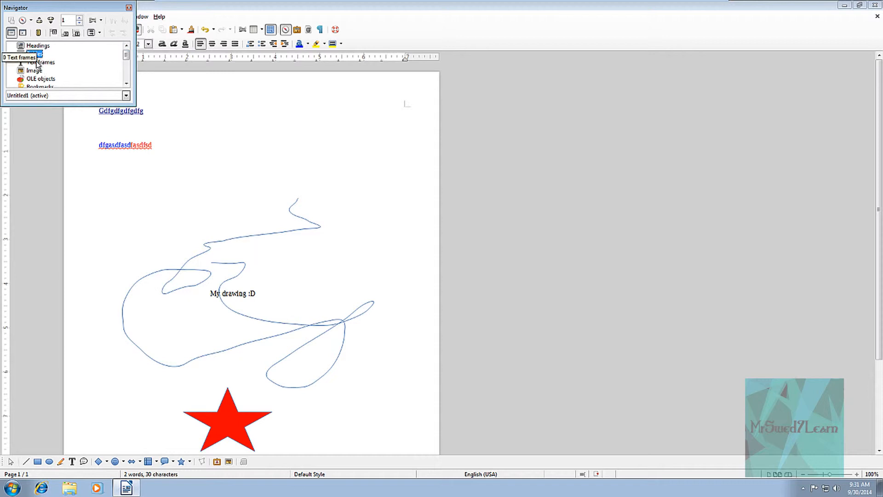
{"action": "left_click", "coordinate": [128, 8]}
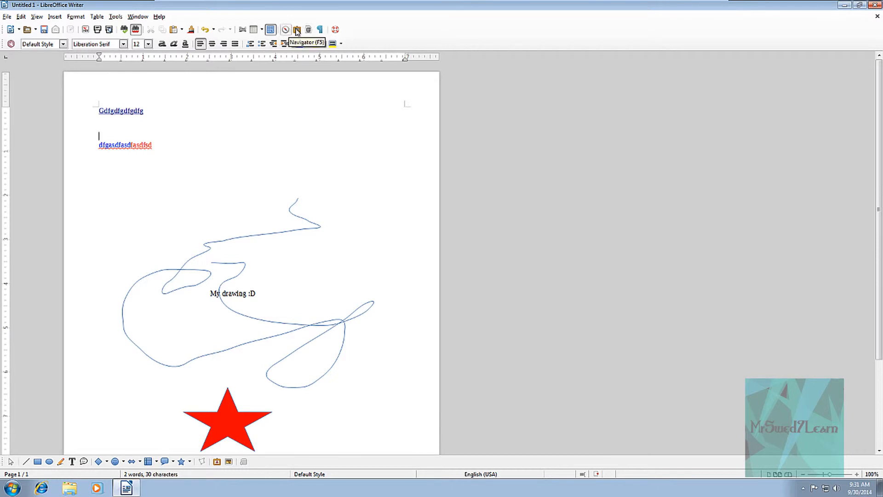
Open the online LibreOffice Help page in the browser, look through its contents, and return to the Writer document.
{"action": "left_click", "coordinate": [334, 32]}
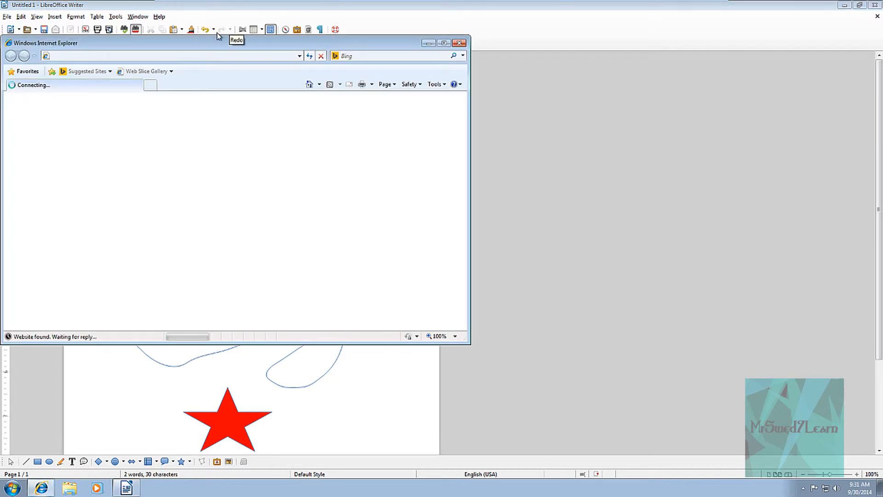
{"action": "left_click_drag", "start_coordinate": [230, 47], "coordinate": [396, 49]}
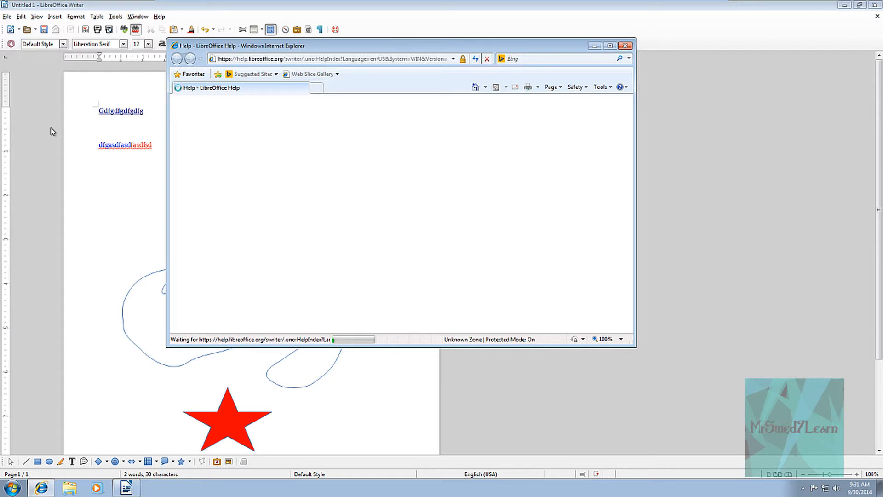
{"action": "left_click_drag", "start_coordinate": [373, 49], "coordinate": [445, 83]}
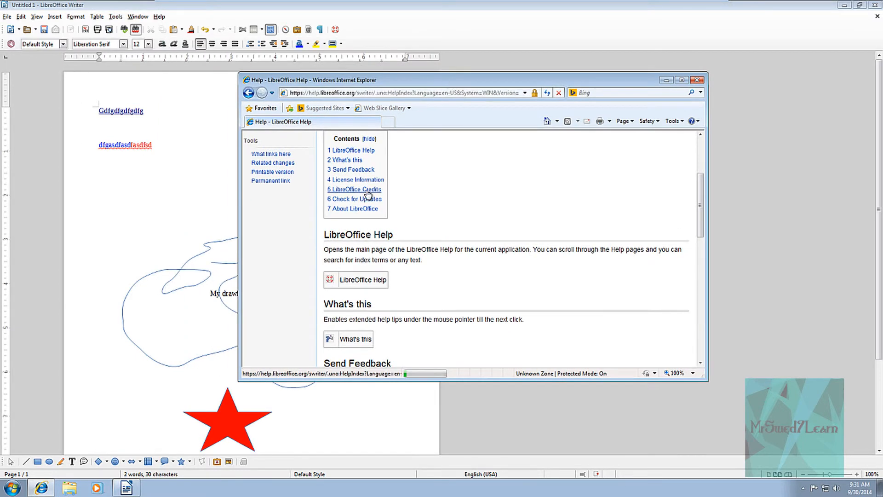
{"action": "scroll", "coordinate": [351, 184], "scroll_direction": "down", "scroll_amount": 3}
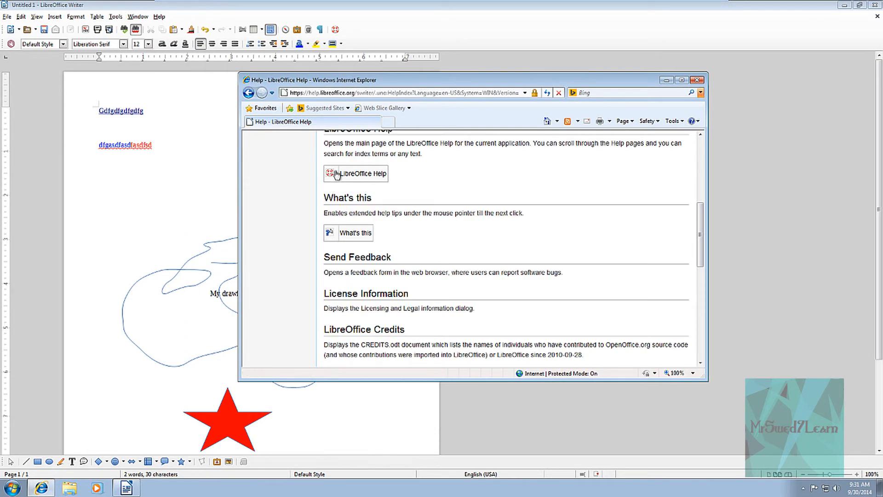
{"action": "left_click", "coordinate": [733, 171]}
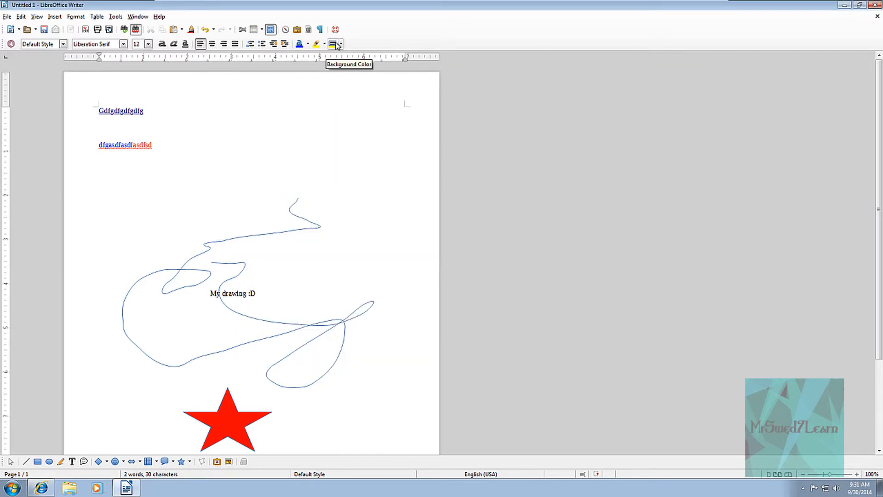
Give the empty paragraph below the sample text a yellow background and extend it with blank lines past the star.
{"action": "left_click", "coordinate": [333, 44]}
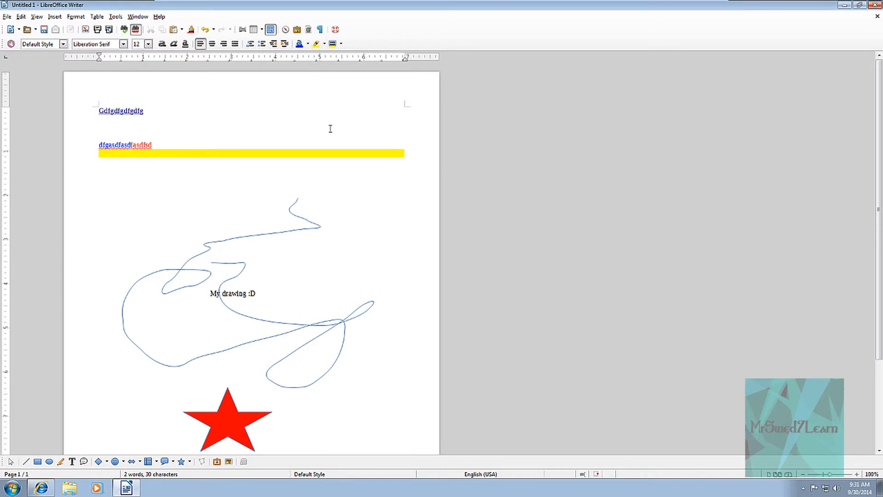
{"action": "key", "text": "Return"}
{"action": "key", "text": "Return"}
{"action": "key", "text": "Return"}
{"action": "key", "text": "Return"}
{"action": "key", "text": "Return"}
{"action": "key", "text": "Return"}
{"action": "key", "text": "Return"}
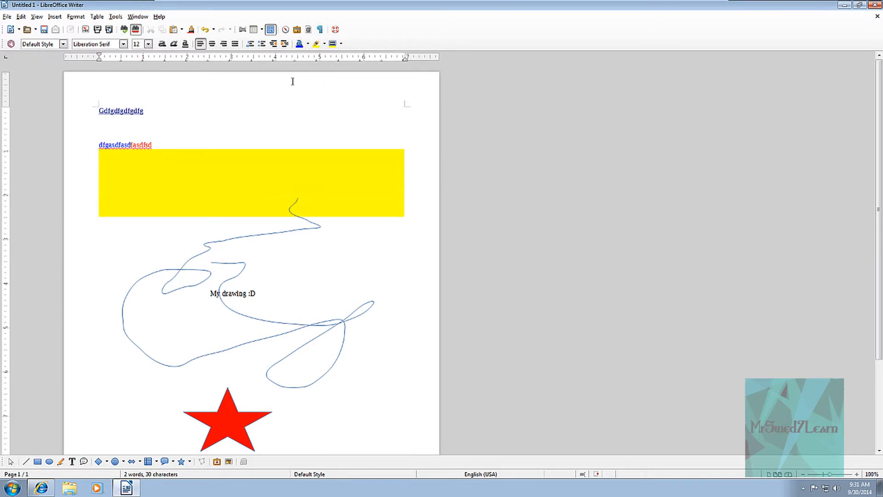
{"action": "key", "text": "Return"}
{"action": "key", "text": "Return"}
{"action": "key", "text": "Return"}
{"action": "key", "text": "Return"}
{"action": "key", "text": "Return"}
{"action": "key", "text": "Return"}
{"action": "key", "text": "Return"}
{"action": "key", "text": "Return"}
{"action": "key", "text": "Return"}
{"action": "key", "text": "Return"}
{"action": "key", "text": "Return"}
{"action": "key", "text": "Return"}
{"action": "key", "text": "Return"}
{"action": "key", "text": "Return"}
{"action": "key", "text": "Return"}
{"action": "key", "text": "Return"}
{"action": "key", "text": "Return"}
{"action": "key", "text": "Return"}
{"action": "key", "text": "Return"}
{"action": "key", "text": "Return"}
{"action": "key", "text": "Return"}
{"action": "key", "text": "Return"}
{"action": "key", "text": "Return"}
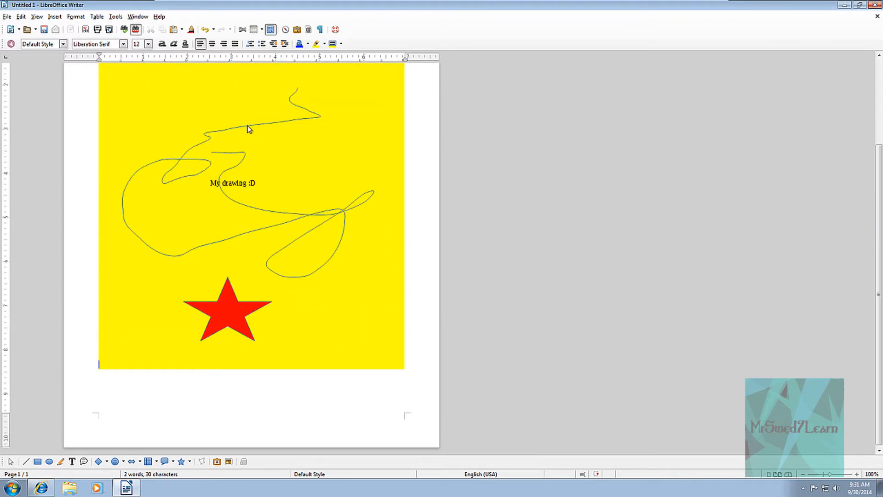
{"action": "scroll", "coordinate": [343, 227], "scroll_direction": "up", "scroll_amount": 5}
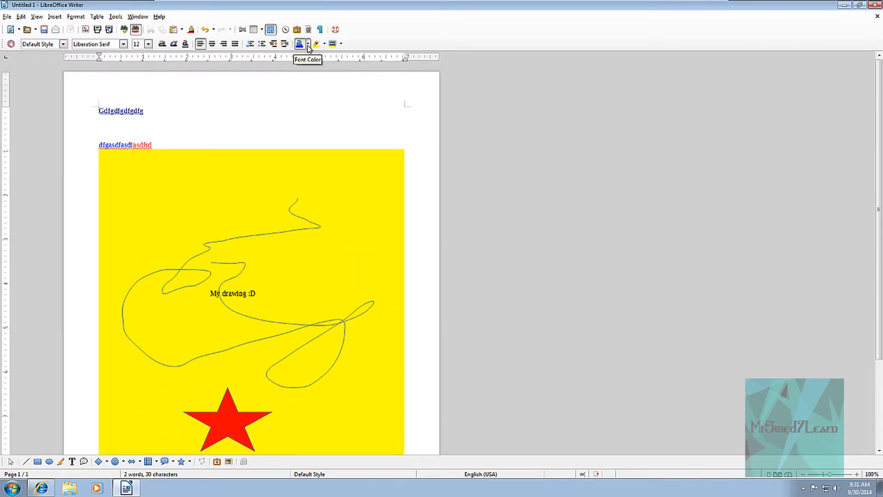
Highlight the linked word on the first line in yellow.
{"action": "left_click", "coordinate": [317, 44]}
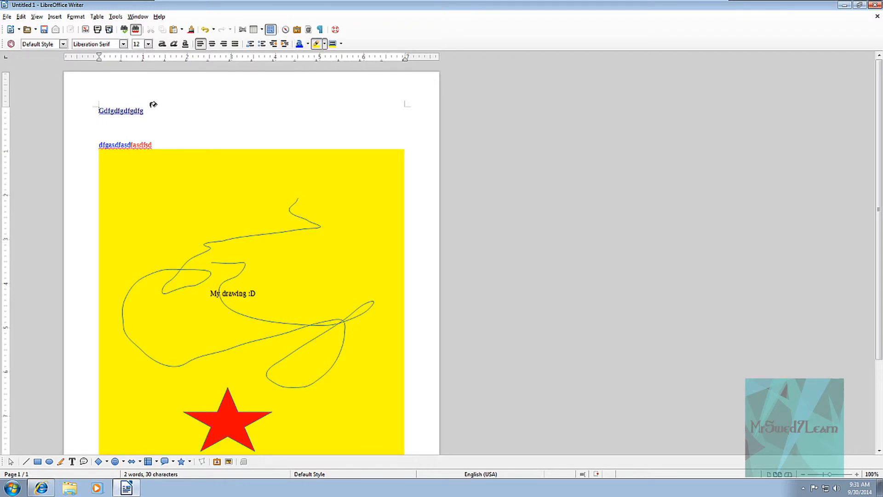
{"action": "left_click_drag", "start_coordinate": [154, 105], "coordinate": [98, 110]}
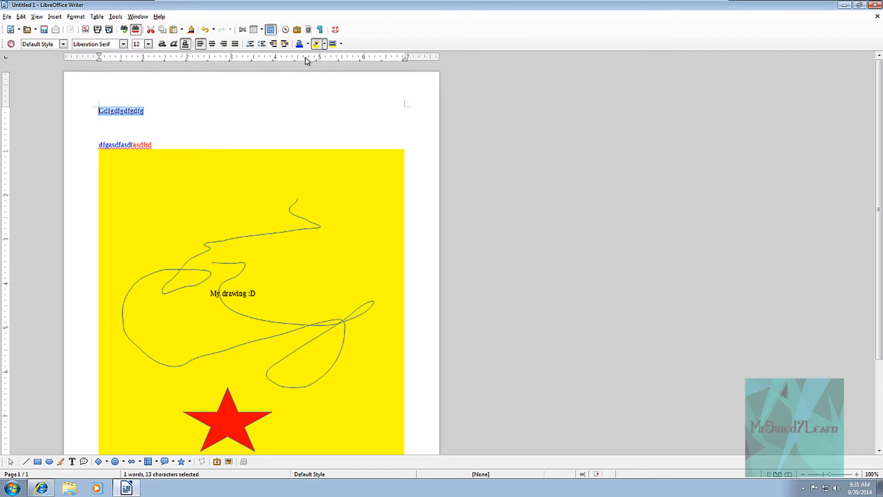
{"action": "left_click", "coordinate": [317, 44]}
{"action": "left_click", "coordinate": [159, 114]}
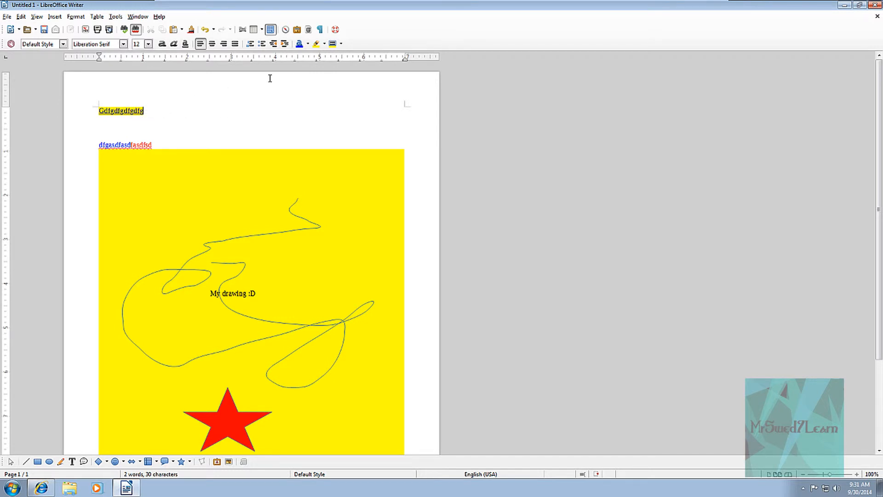
Apply the blue font colour to the highlighted linked word.
{"action": "left_click", "coordinate": [298, 44]}
{"action": "left_click_drag", "start_coordinate": [140, 111], "coordinate": [108, 105]}
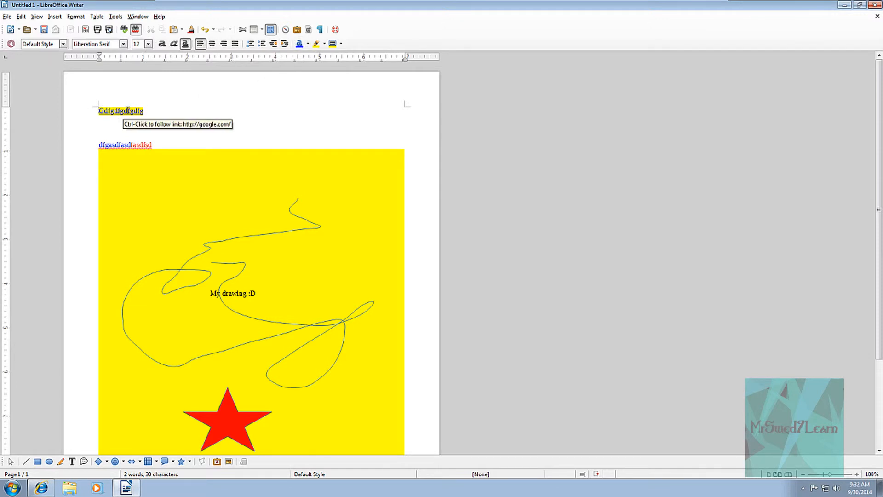
{"action": "left_click_drag", "start_coordinate": [157, 113], "coordinate": [73, 113]}
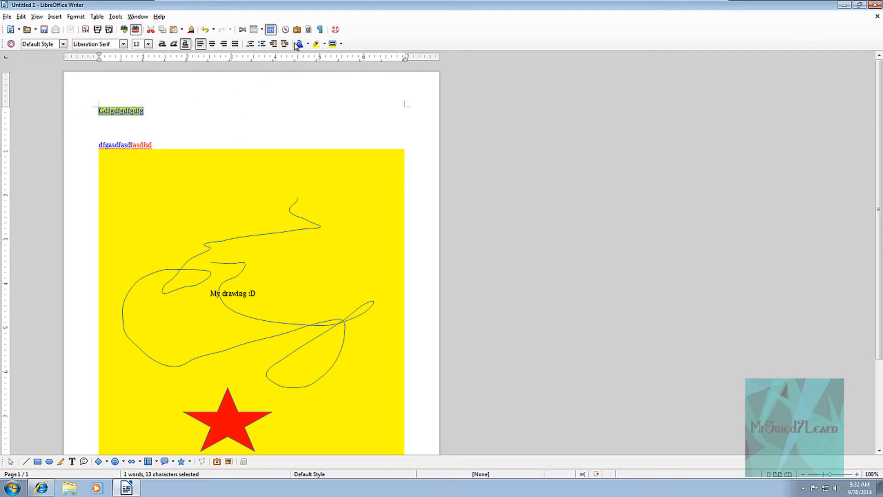
{"action": "left_click", "coordinate": [158, 100]}
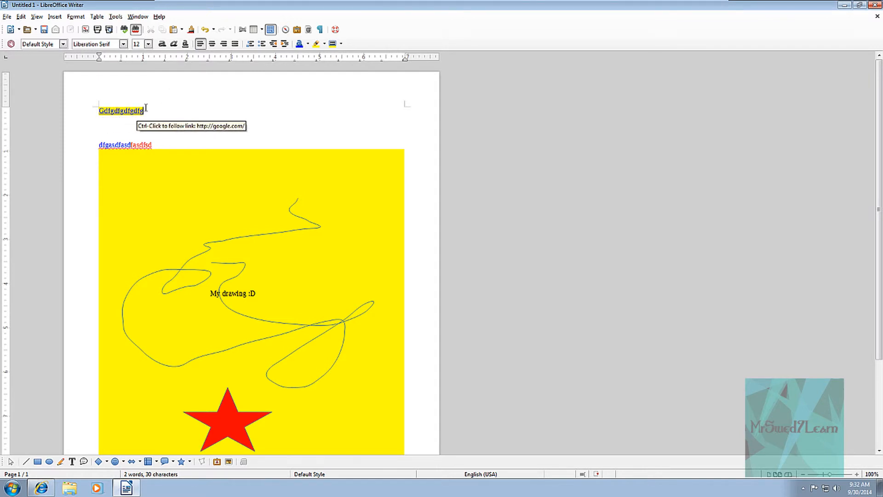
Change the font colour of the whole highlighted linked word to red and deselect it.
{"action": "left_click", "coordinate": [307, 44]}
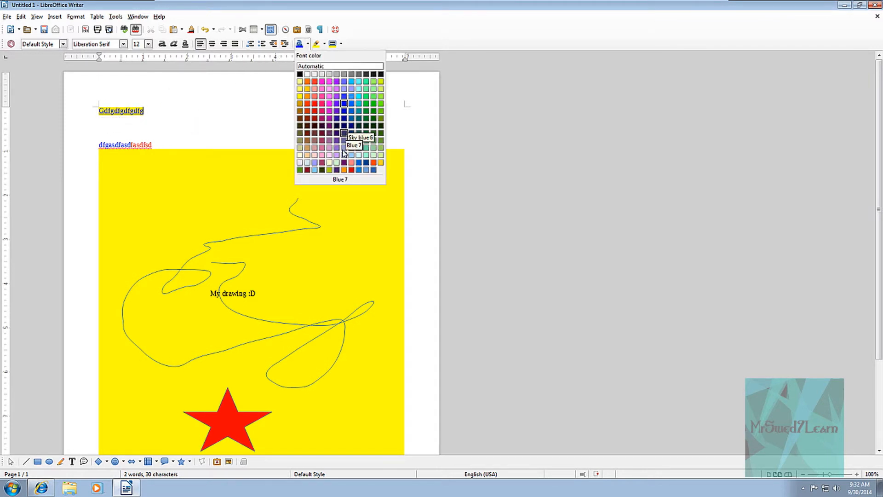
{"action": "left_click", "coordinate": [314, 82]}
{"action": "left_click_drag", "start_coordinate": [161, 109], "coordinate": [94, 109]}
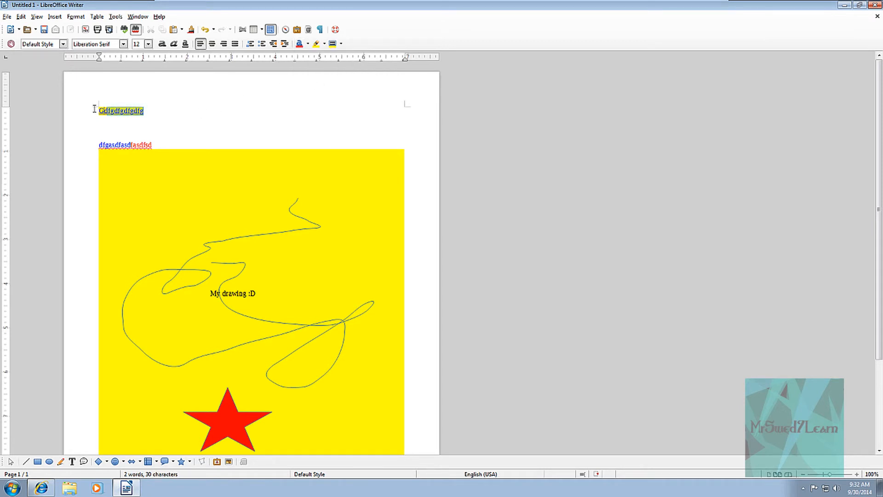
{"action": "left_click", "coordinate": [299, 44]}
{"action": "left_click", "coordinate": [160, 110]}
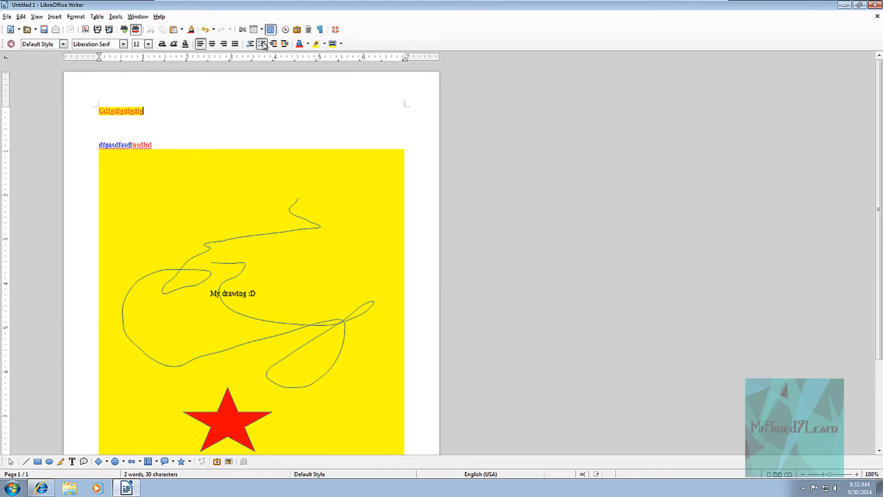
Try a bulleted list and a numbered list on the linked word's line, turning each one off again.
{"action": "left_click", "coordinate": [263, 44]}
{"action": "left_click", "coordinate": [263, 44]}
{"action": "left_click", "coordinate": [250, 44]}
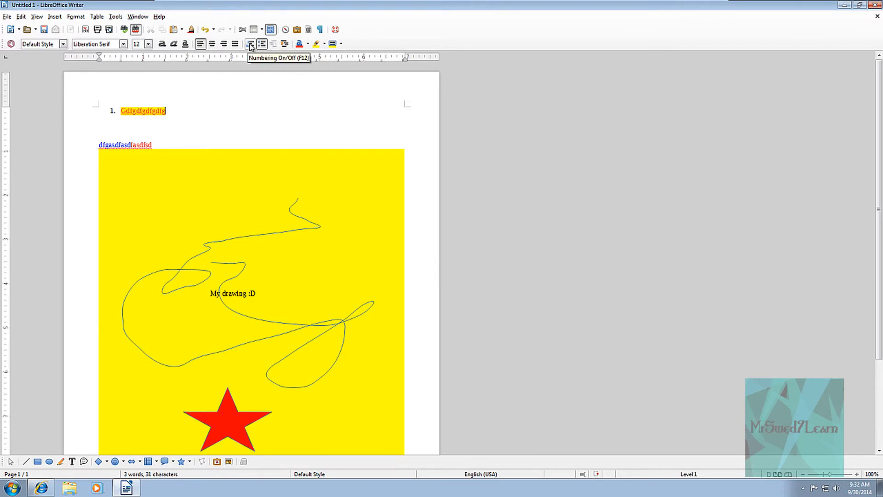
{"action": "left_click", "coordinate": [250, 44]}
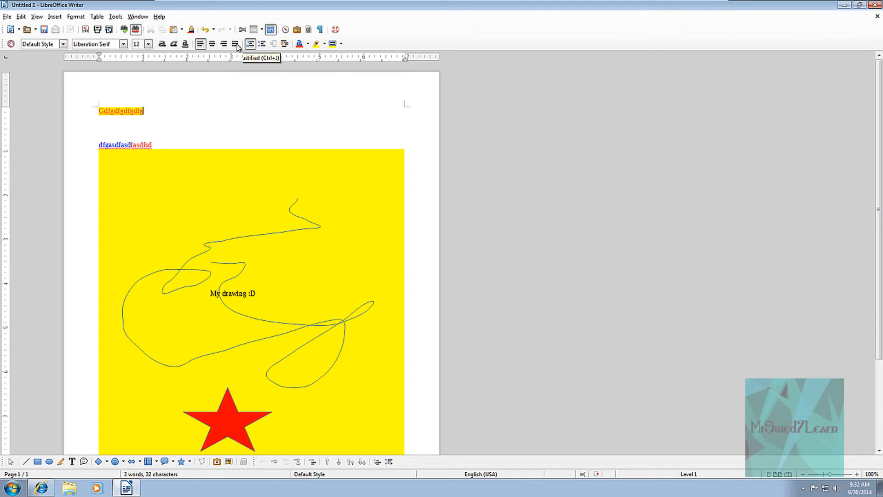
Try centred and right alignment on the linked word's paragraph, and set it to justified.
{"action": "left_click", "coordinate": [212, 44]}
{"action": "left_click", "coordinate": [223, 45]}
{"action": "left_click", "coordinate": [235, 44]}
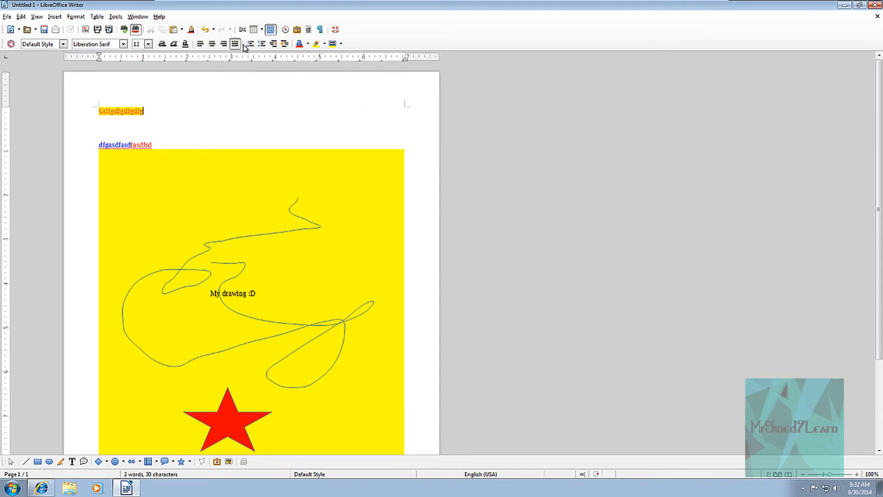
Try centred and right alignment on the linked word's paragraph again, and set it to left alignment.
{"action": "left_click", "coordinate": [212, 45]}
{"action": "left_click", "coordinate": [224, 44]}
{"action": "left_click", "coordinate": [212, 44]}
{"action": "left_click", "coordinate": [200, 44]}
Add the text "sada dasdasdas" below the highlighted linked word and underline its second word.
{"action": "type", "text": "sada dasdasda"}
{"action": "left_click_drag", "start_coordinate": [151, 129], "coordinate": [116, 128]}
{"action": "left_click", "coordinate": [185, 44]}
{"action": "left_click", "coordinate": [167, 116]}
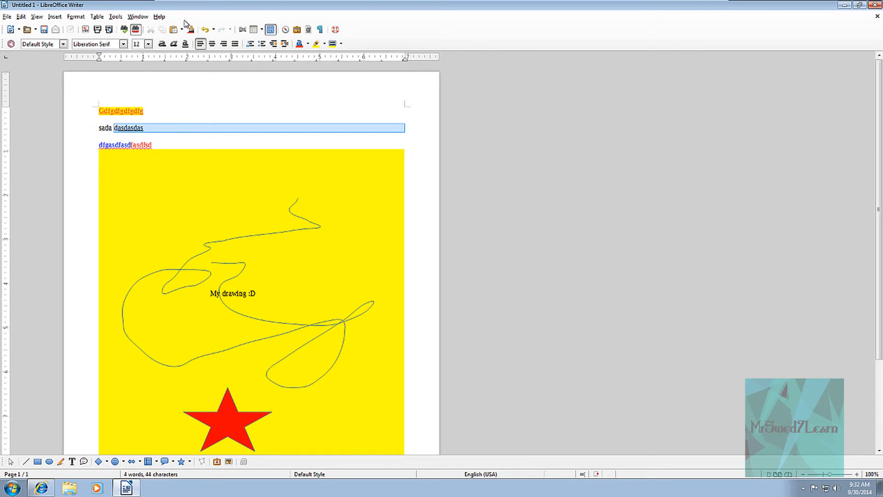
Italicize the word "sada" and make "dasdasdas" bold while keeping it underlined.
{"action": "left_click", "coordinate": [179, 128]}
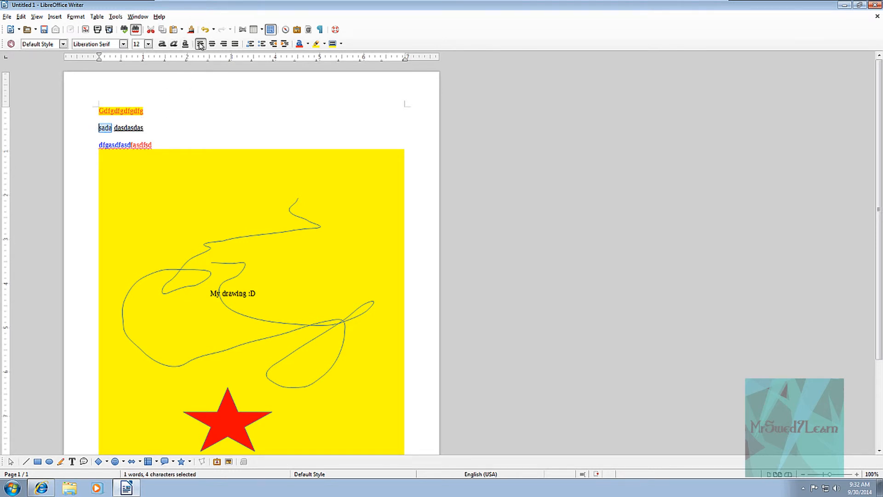
{"action": "left_click", "coordinate": [174, 43]}
{"action": "left_click", "coordinate": [112, 129]}
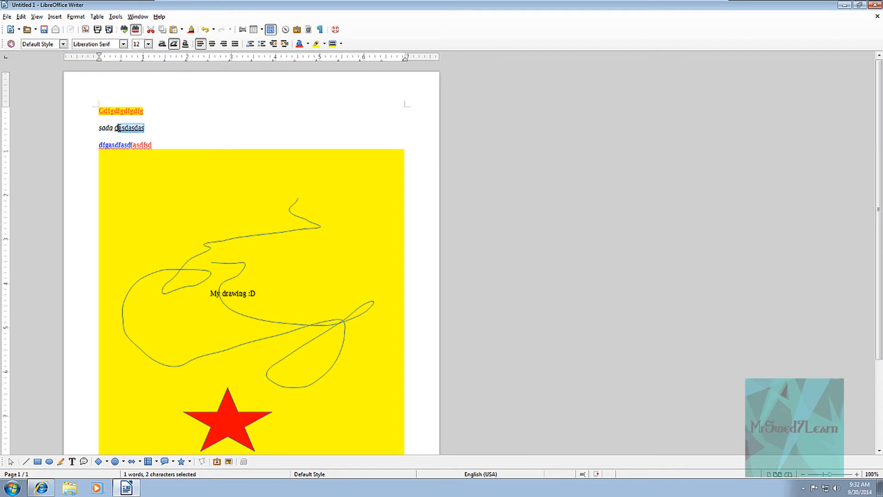
{"action": "left_click", "coordinate": [163, 44]}
{"action": "left_click", "coordinate": [186, 44]}
{"action": "left_click", "coordinate": [167, 118]}
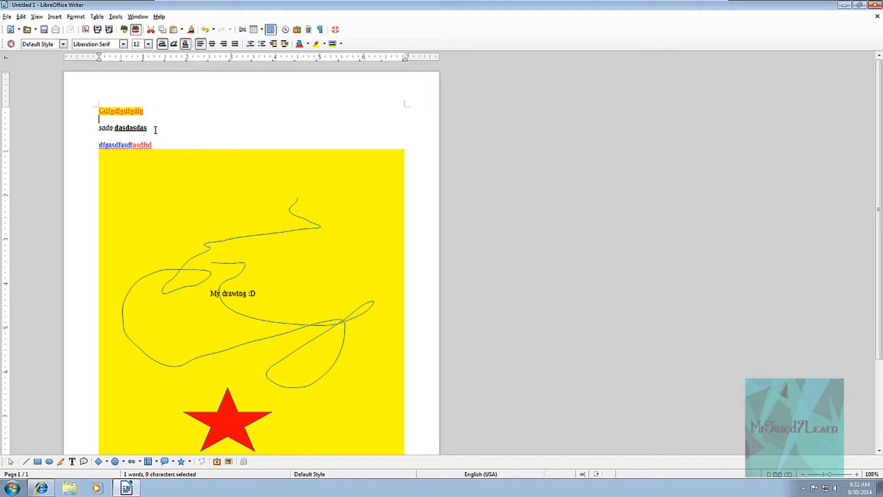
Try font size 22 on the word "dasdasdas" and set it to 26.
{"action": "left_click", "coordinate": [148, 44]}
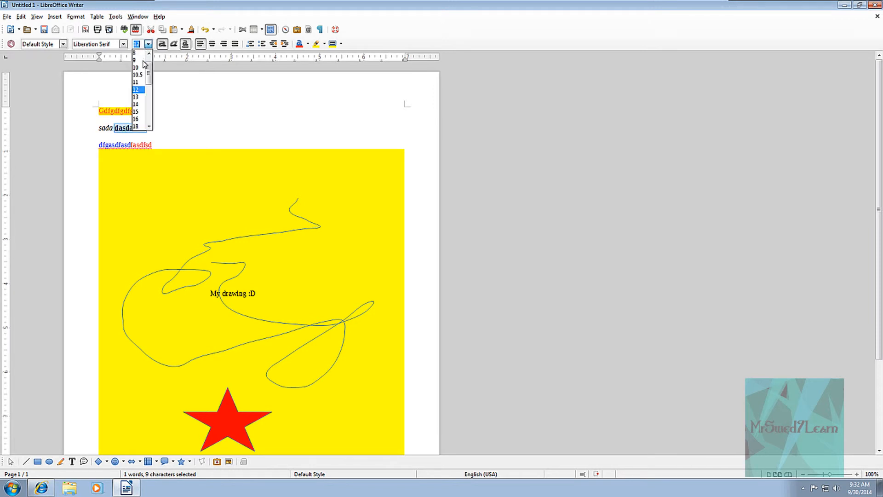
{"action": "mouse_move", "coordinate": [148, 71]}
{"action": "left_mouse_down"}
{"action": "mouse_move", "coordinate": [146, 99]}
{"action": "mouse_move", "coordinate": [148, 83]}
{"action": "left_mouse_up"}
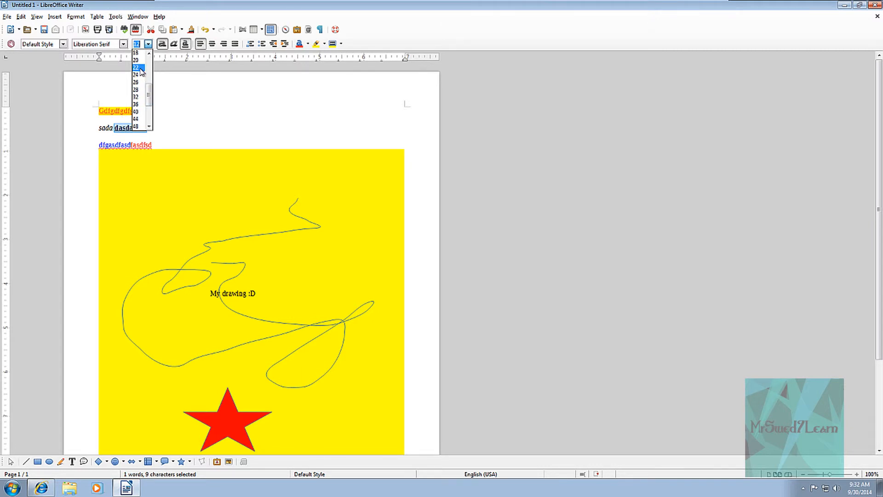
{"action": "left_click", "coordinate": [140, 101]}
{"action": "left_click", "coordinate": [148, 44]}
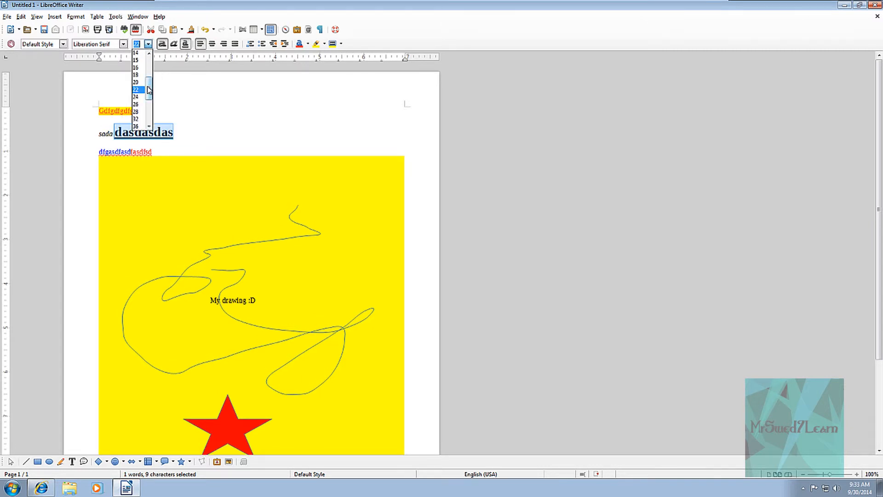
{"action": "left_click", "coordinate": [143, 103]}
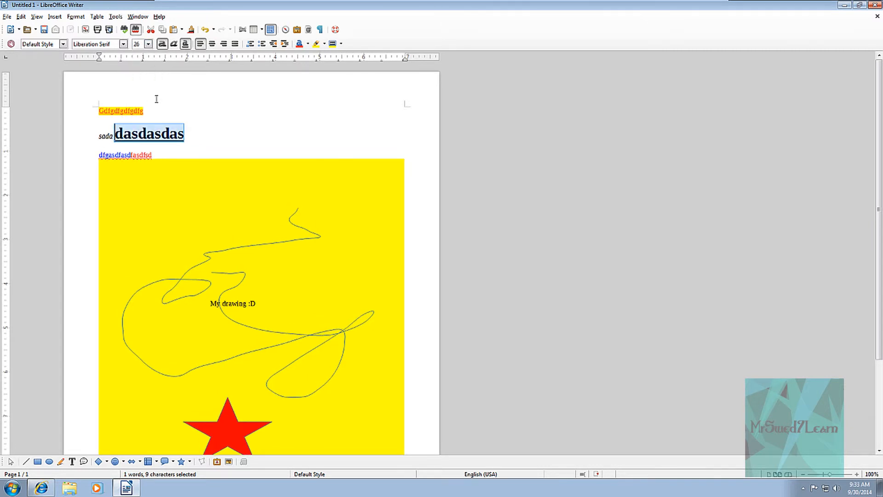
Try the FrankRuehl font on the word "dasdasdas".
{"action": "left_click", "coordinate": [123, 45]}
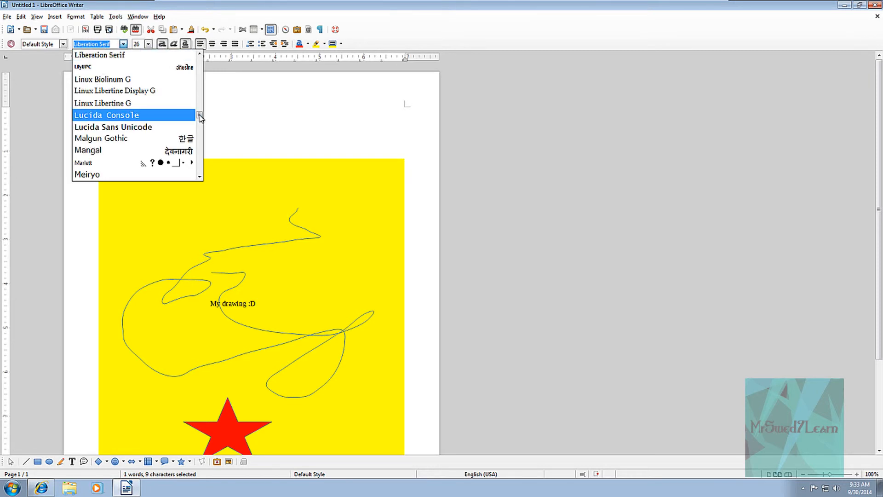
{"action": "left_click_drag", "start_coordinate": [199, 114], "coordinate": [199, 92]}
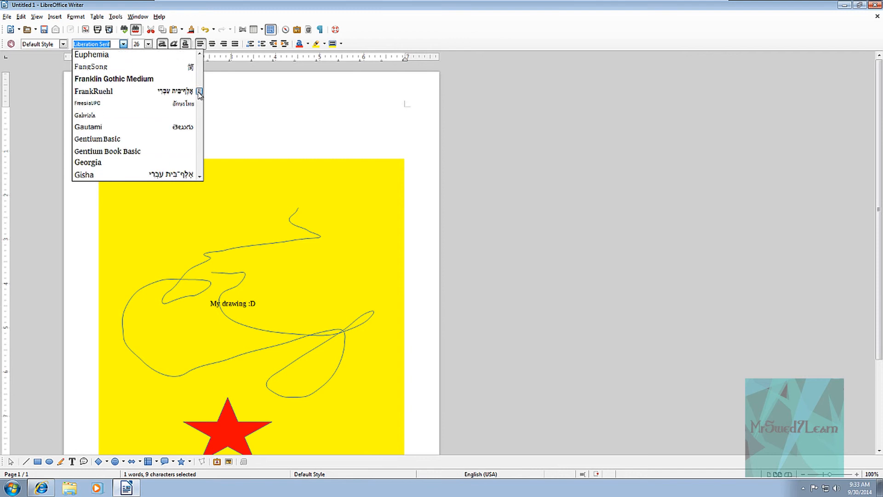
{"action": "left_click", "coordinate": [175, 91]}
Set the font of the word "dasdasdas" to Microsoft Uighur and deselect it.
{"action": "left_click_drag", "start_coordinate": [179, 133], "coordinate": [120, 129]}
{"action": "left_click", "coordinate": [124, 44]}
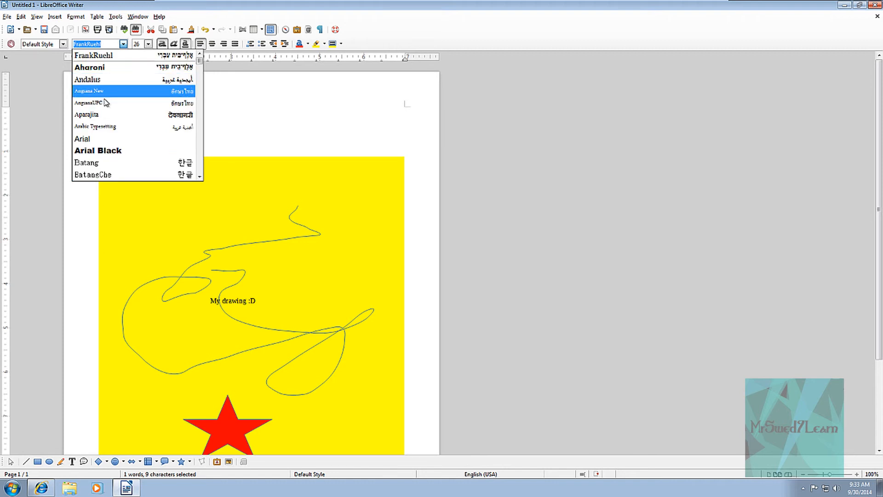
{"action": "scroll", "coordinate": [100, 104], "scroll_direction": "down", "scroll_amount": 20}
{"action": "scroll", "coordinate": [100, 104], "scroll_direction": "down", "scroll_amount": 4}
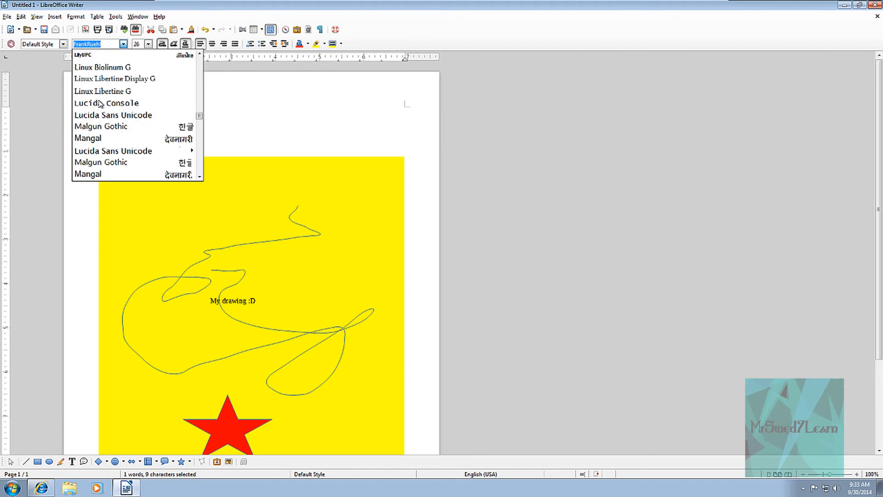
{"action": "scroll", "coordinate": [97, 140], "scroll_direction": "down", "scroll_amount": 3}
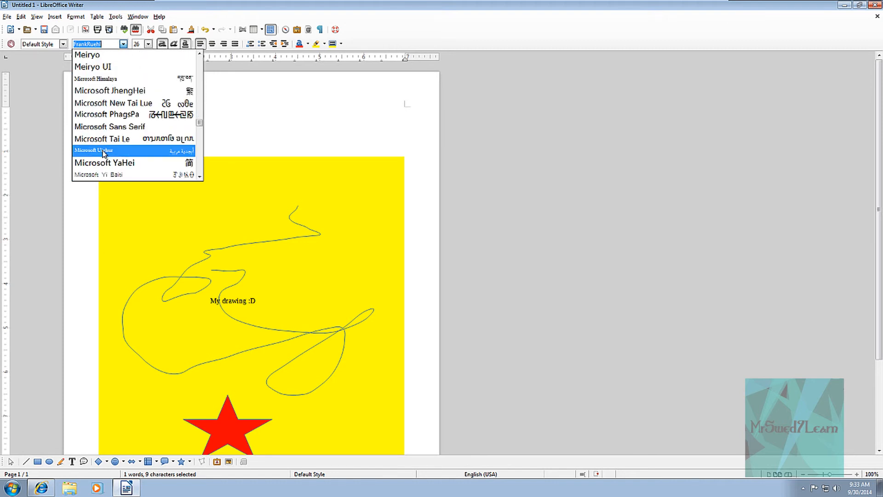
{"action": "left_click", "coordinate": [103, 153]}
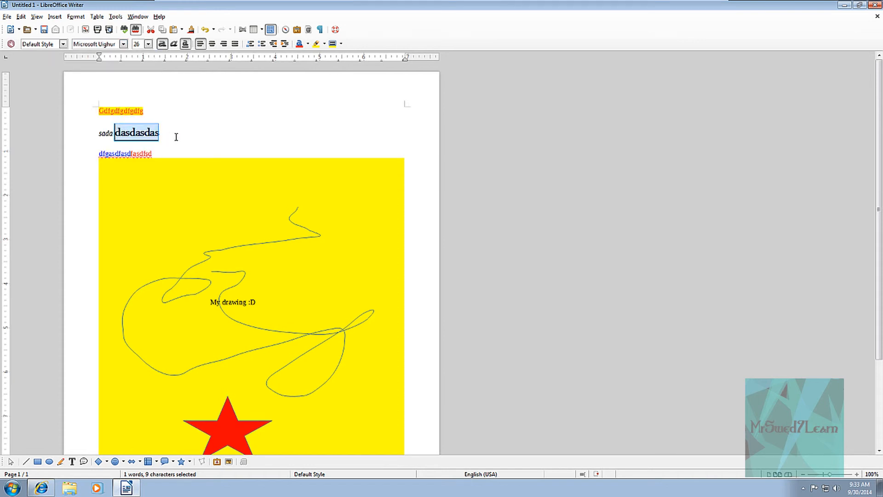
{"action": "left_click", "coordinate": [174, 144]}
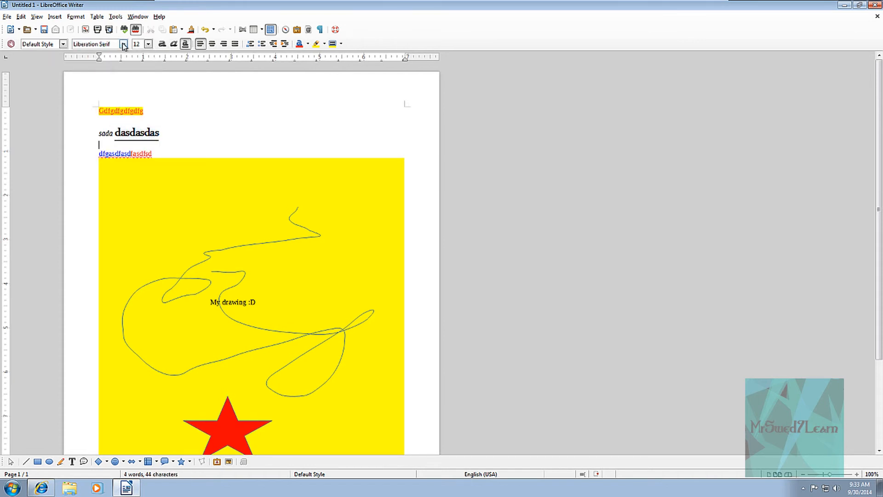
Set the font of the empty line below "sada dasdasdas" to Mangal and enter "sdasdasdas" there.
{"action": "left_click", "coordinate": [124, 44]}
{"action": "scroll", "coordinate": [183, 57], "scroll_direction": "down", "scroll_amount": 4}
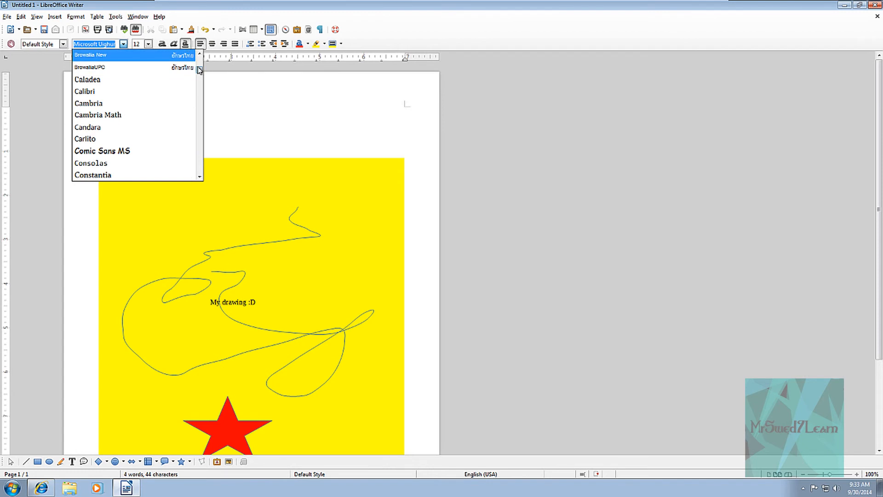
{"action": "left_click_drag", "start_coordinate": [198, 69], "coordinate": [199, 117]}
{"action": "left_click", "coordinate": [190, 116]}
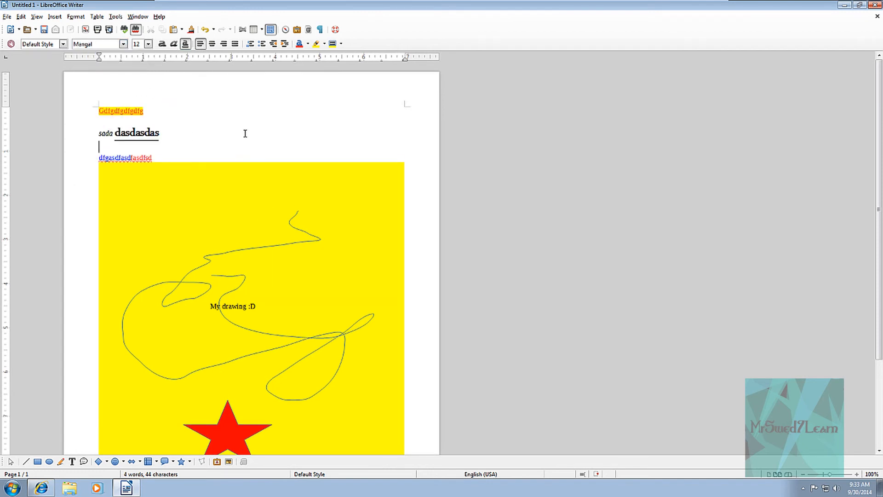
{"action": "left_click", "coordinate": [64, 44]}
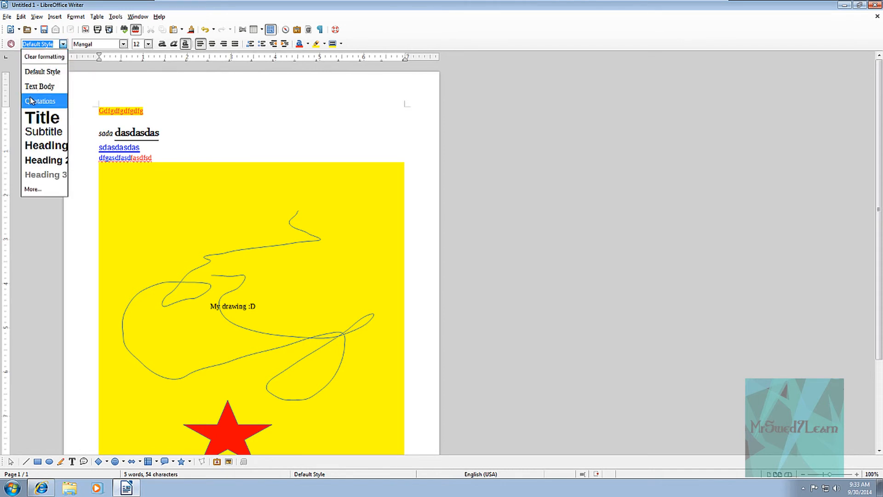
{"action": "left_click", "coordinate": [198, 122]}
Add blank lines below the drawing until the yellow area extends onto a second page.
{"action": "scroll", "coordinate": [276, 144], "scroll_direction": "down", "scroll_amount": 5}
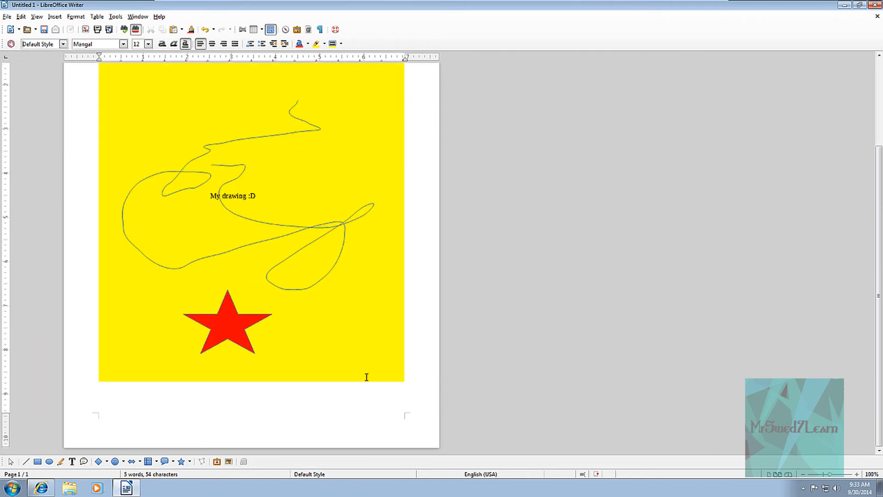
{"action": "key", "text": "Return"}
{"action": "key", "text": "Return"}
{"action": "key", "text": "Return"}
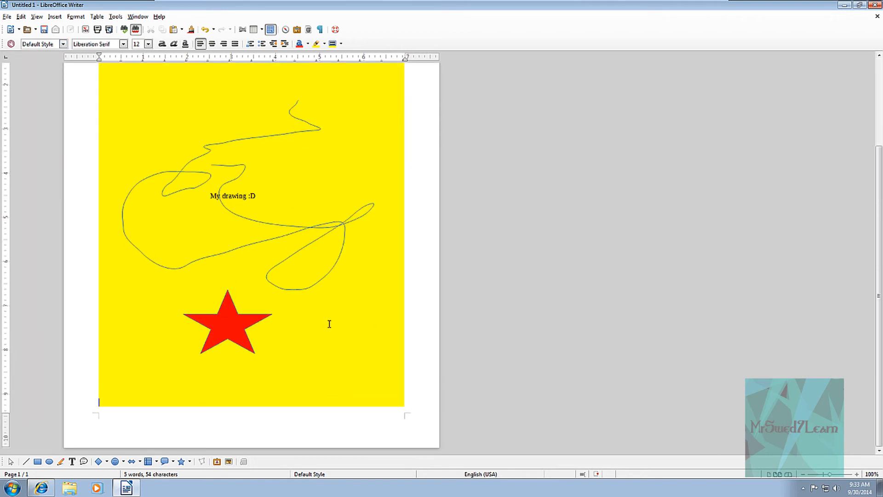
{"action": "key", "text": "Return"}
{"action": "key", "text": "Return"}
{"action": "key", "text": "Return"}
{"action": "key", "text": "Return"}
{"action": "key", "text": "Return"}
{"action": "key", "text": "Return"}
{"action": "key", "text": "Return"}
{"action": "key", "text": "Return"}
{"action": "key", "text": "Return"}
{"action": "key", "text": "Return"}
{"action": "key", "text": "Return"}
{"action": "key", "text": "Return"}
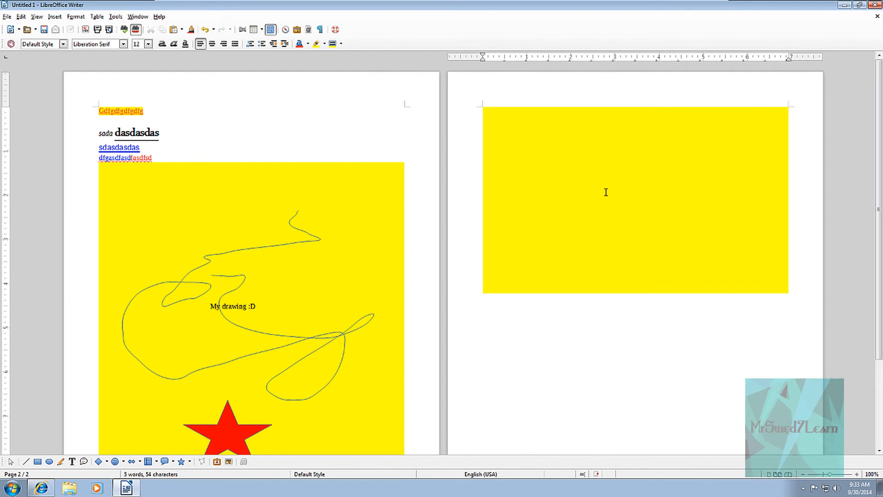
Delete the added blank lines to bring the text back to the first page.
{"action": "key", "text": "BackSpace"}
{"action": "key", "text": "BackSpace"}
{"action": "key", "text": "BackSpace"}
{"action": "key", "text": "BackSpace"}
{"action": "key", "text": "BackSpace"}
{"action": "key", "text": "BackSpace"}
{"action": "key", "text": "BackSpace"}
{"action": "key", "text": "BackSpace"}
{"action": "key", "text": "BackSpace"}
{"action": "key", "text": "BackSpace"}
{"action": "key", "text": "BackSpace"}
{"action": "key", "text": "BackSpace"}
{"action": "key", "text": "BackSpace"}
{"action": "key", "text": "BackSpace"}
{"action": "key", "text": "BackSpace"}
{"action": "key", "text": "BackSpace"}
{"action": "key", "text": "BackSpace"}
{"action": "key", "text": "BackSpace"}
{"action": "key", "text": "BackSpace"}
{"action": "key", "text": "BackSpace"}
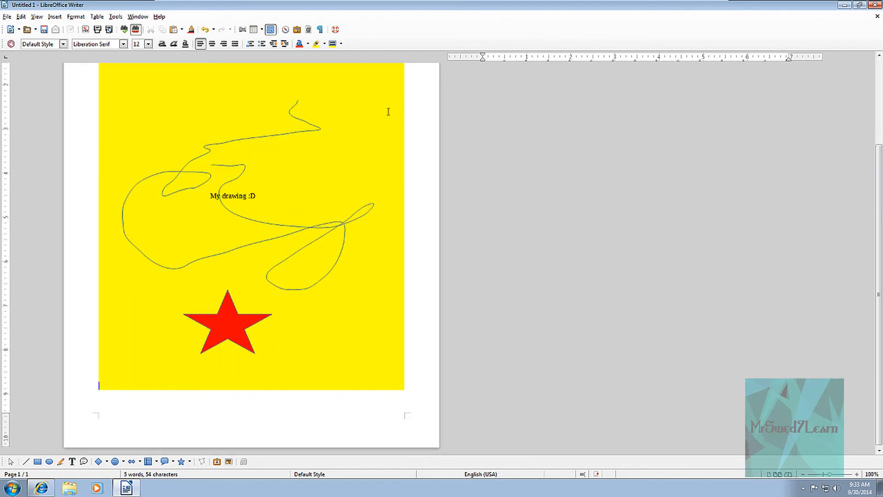
Clear the yellow background from the line below the drawing and continue on a new page.
{"action": "key", "text": "Return"}
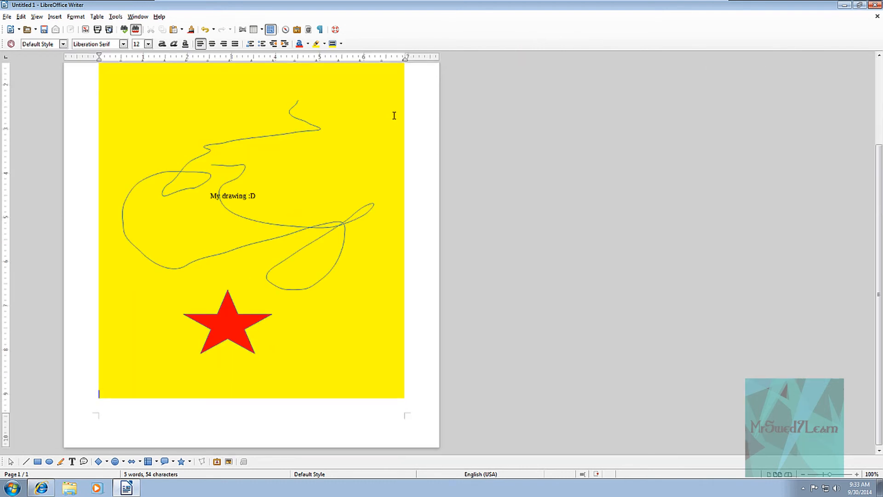
{"action": "left_click", "coordinate": [333, 44]}
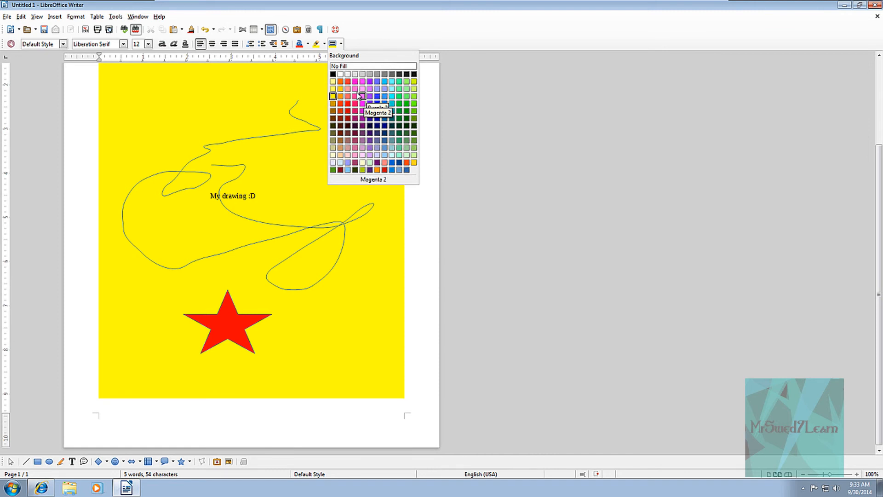
{"action": "left_click", "coordinate": [342, 73]}
{"action": "key", "text": "ctrl+Return"}
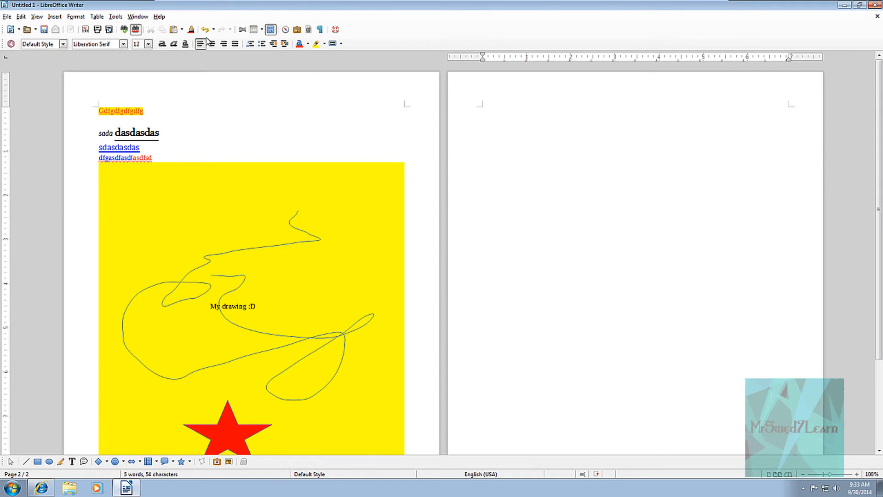
Apply the Title style to the first line of the second page and enter "Title Here".
{"action": "left_click", "coordinate": [63, 44]}
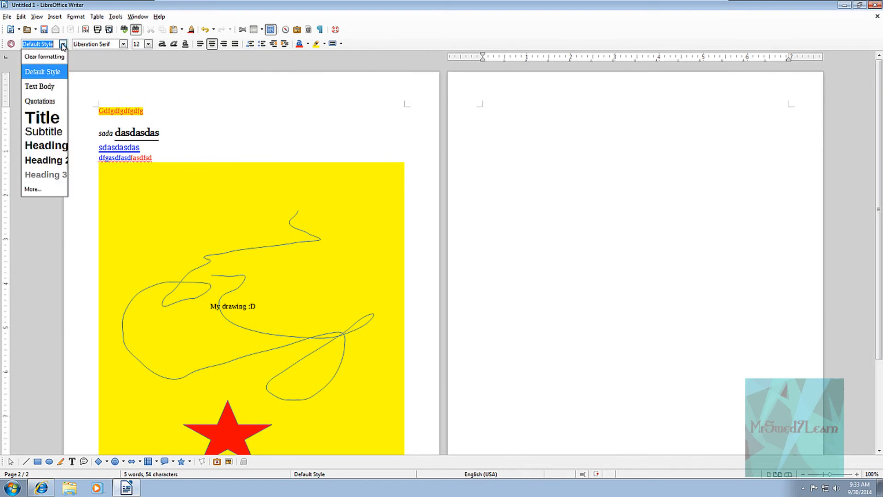
{"action": "left_click", "coordinate": [48, 118]}
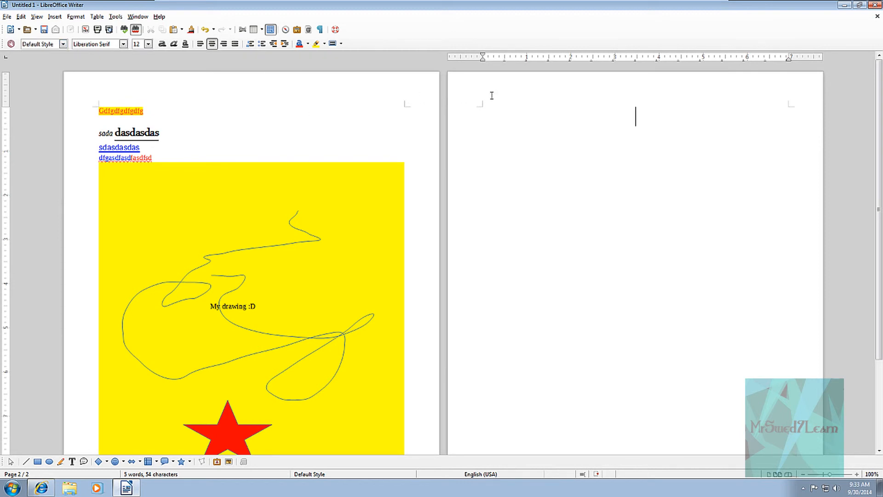
{"action": "type", "text": "Tity"}
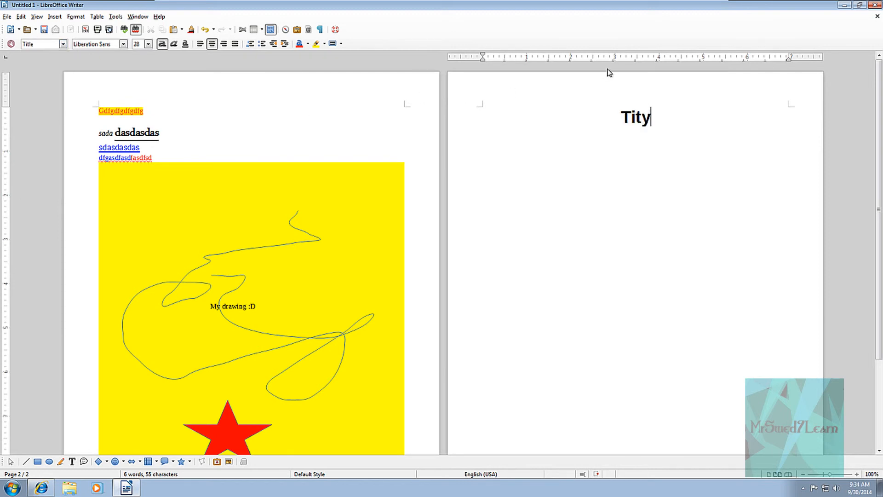
{"action": "key", "text": "BackSpace"}
{"action": "type", "text": "le"}
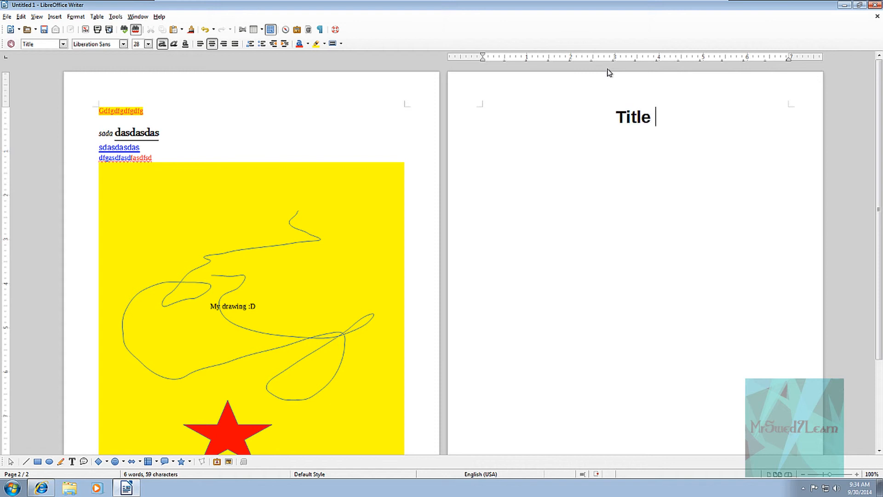
{"action": "type", "text": " Here"}
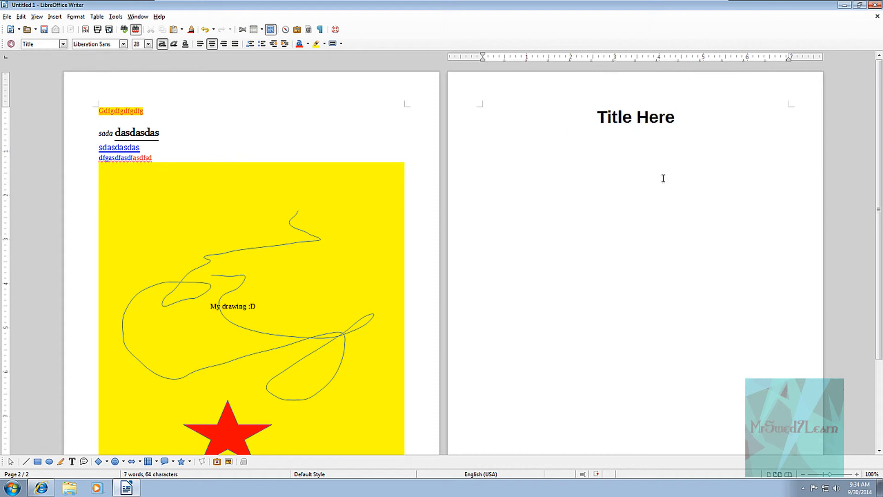
Add a Subtitle-style line below the title with the text "By: Mrswed7Learn".
{"action": "key", "text": "Return"}
{"action": "left_click", "coordinate": [62, 44]}
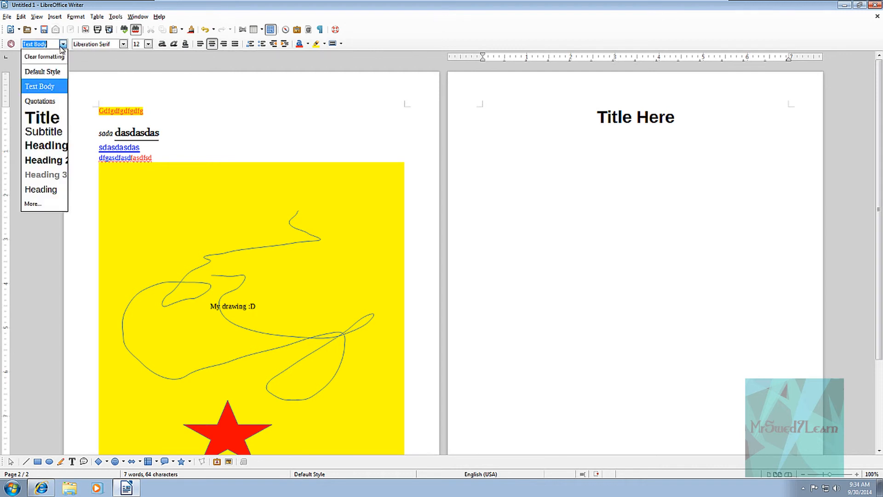
{"action": "left_click", "coordinate": [51, 134]}
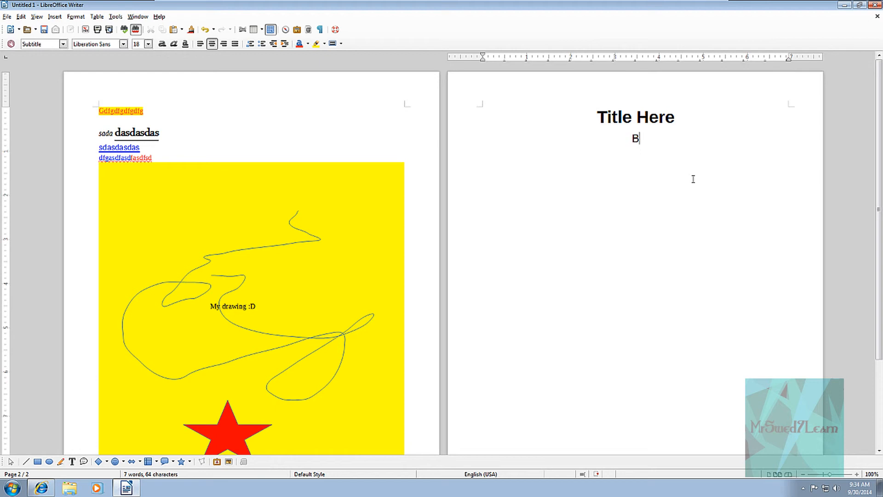
{"action": "type", "text": "By: Mrswed"}
{"action": "key", "text": "BackSpace"}
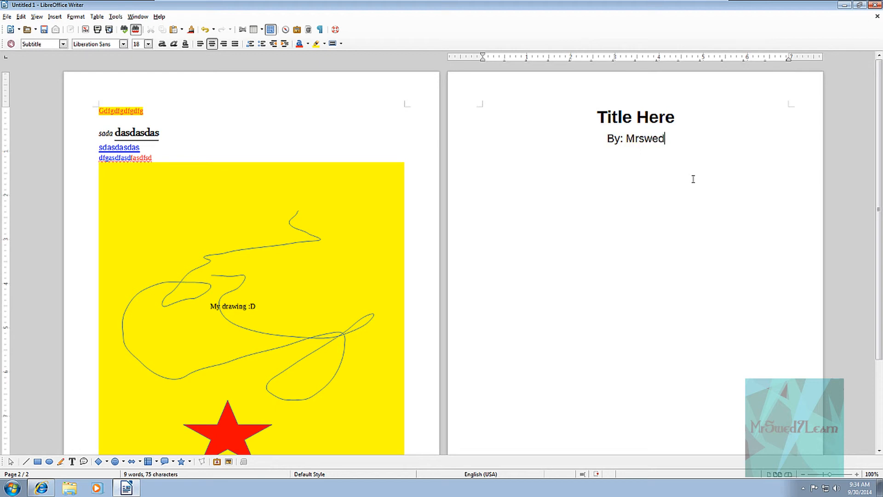
{"action": "type", "text": "7Learn"}
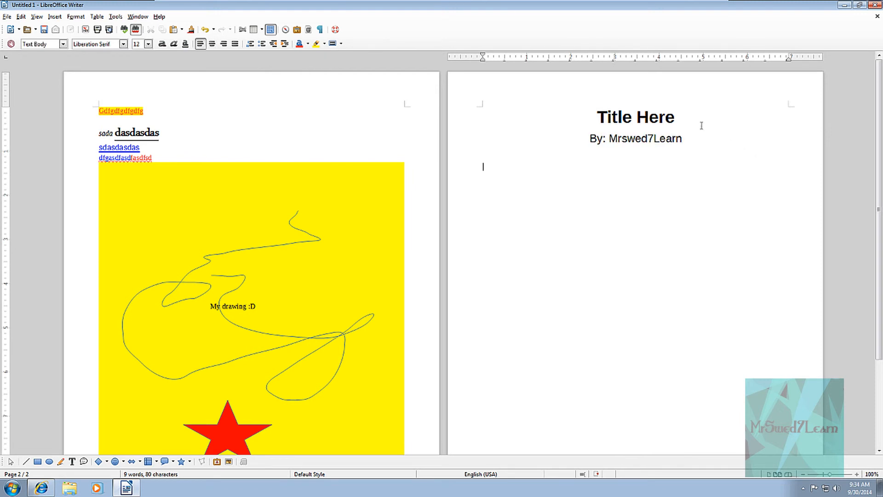
Try right alignment and the Heading 1 style on the empty Text Body line below the subtitle.
{"action": "left_click", "coordinate": [224, 44]}
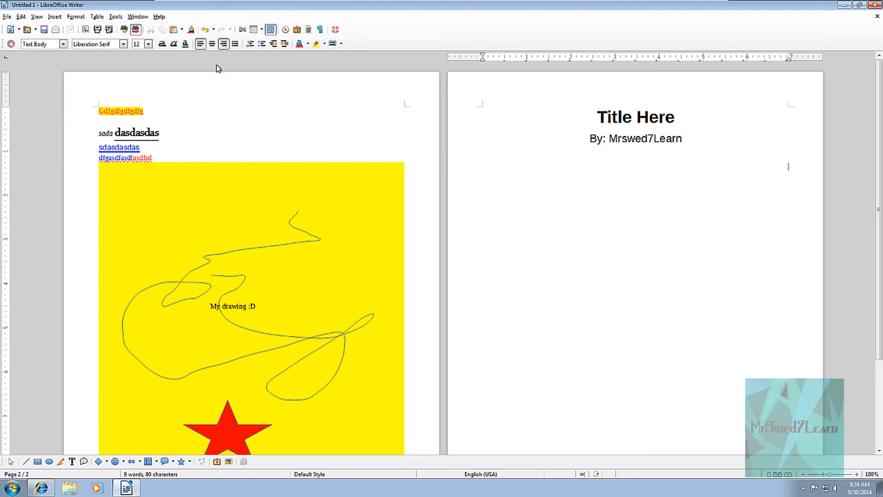
{"action": "left_click", "coordinate": [200, 44]}
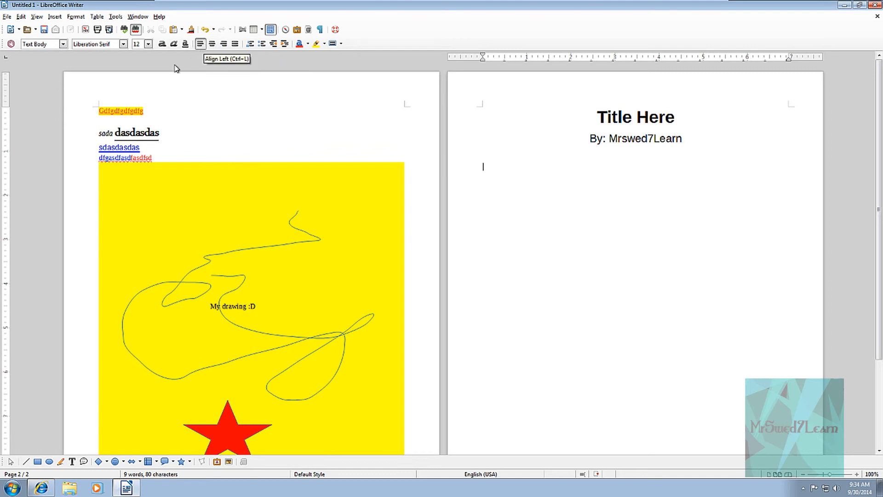
{"action": "left_click", "coordinate": [63, 43]}
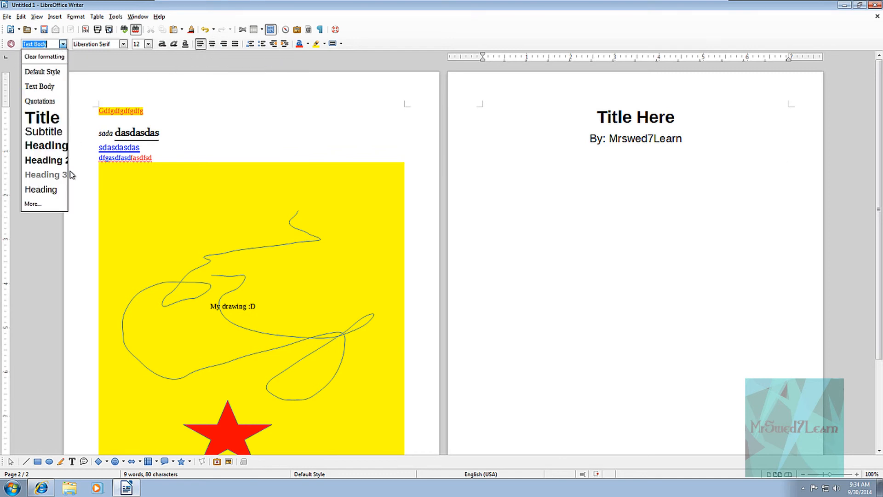
{"action": "left_click", "coordinate": [62, 146]}
{"action": "left_click", "coordinate": [63, 44]}
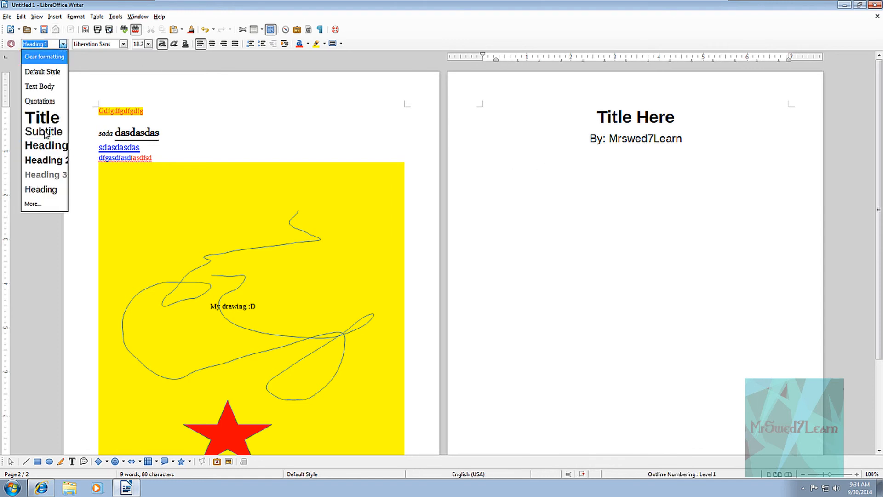
{"action": "left_click", "coordinate": [40, 86]}
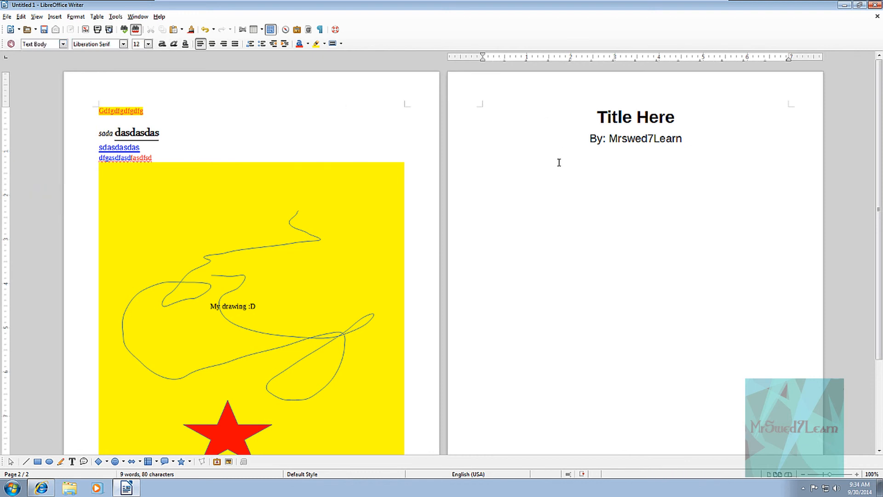
Fill in two paragraphs of random placeholder letters as left-aligned Text Body below the subtitle.
{"action": "type", "text": "fsggsdfgfgdfgsdfgdfgdf"}
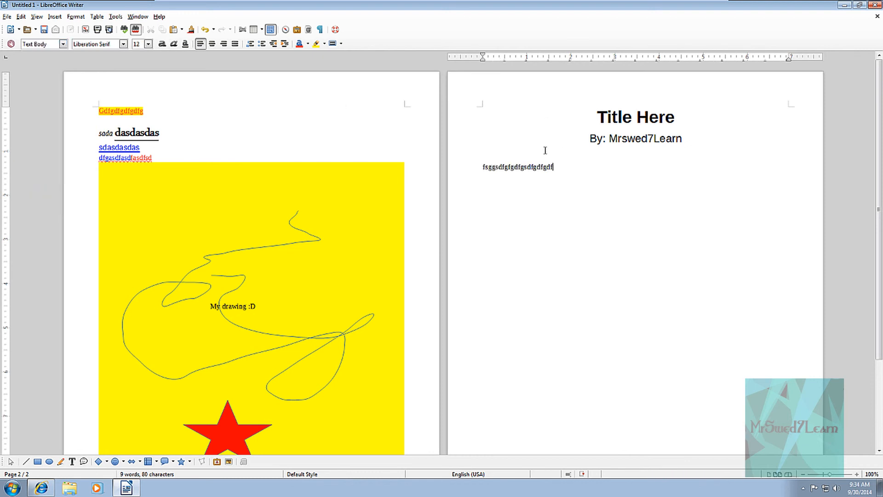
{"action": "type", "text": "sgsdfsdfsdfsdfsdfsdfsdfsdfsdfsdfsdfsdfgf"}
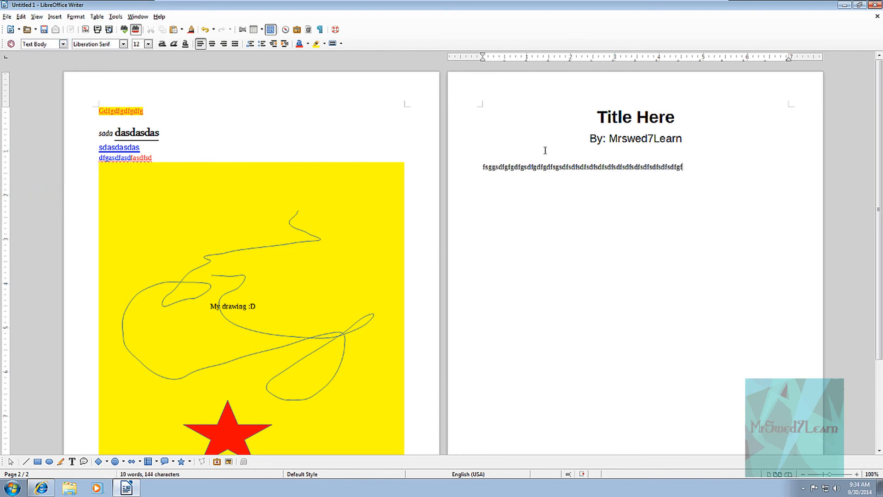
{"action": "type", "text": "ffffffffffffffffffffffffffffffffgh"}
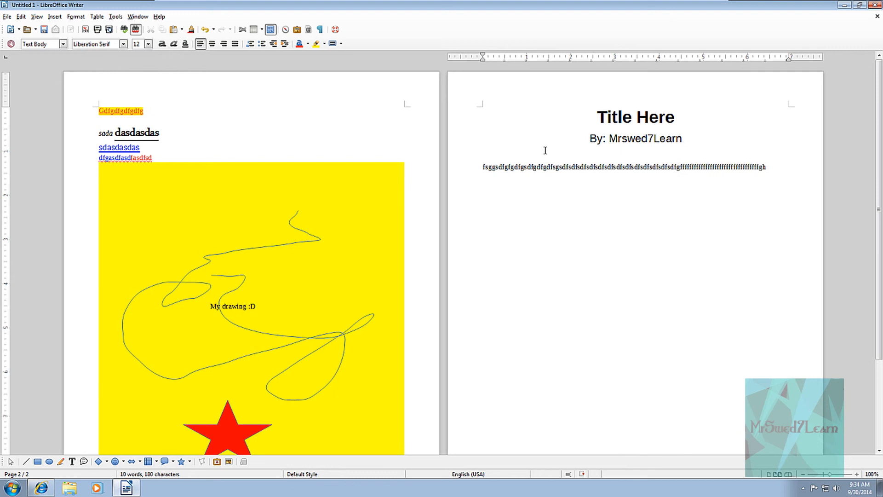
{"action": "type", "text": "hhhhhhhhhhhhhhhhhhhhhhhhhh"}
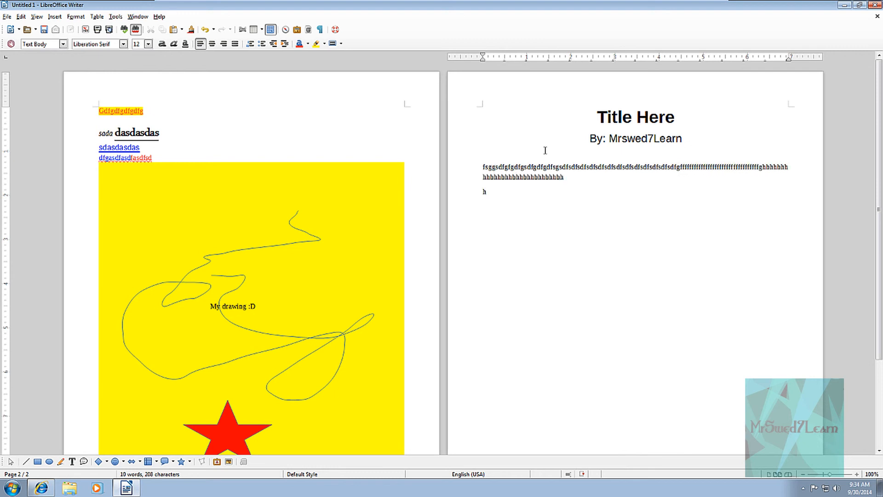
{"action": "type", "text": "hh hhhhhhhhhhhhhhhhhhhh"}
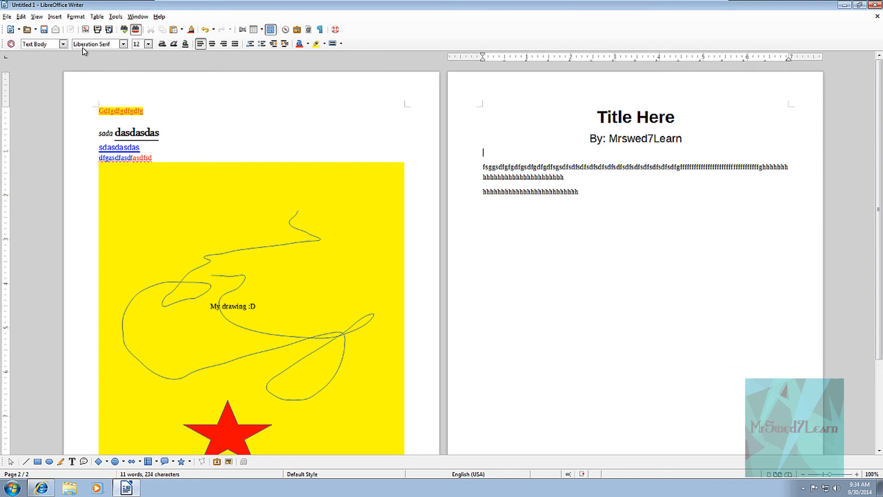
{"action": "left_click", "coordinate": [63, 43]}
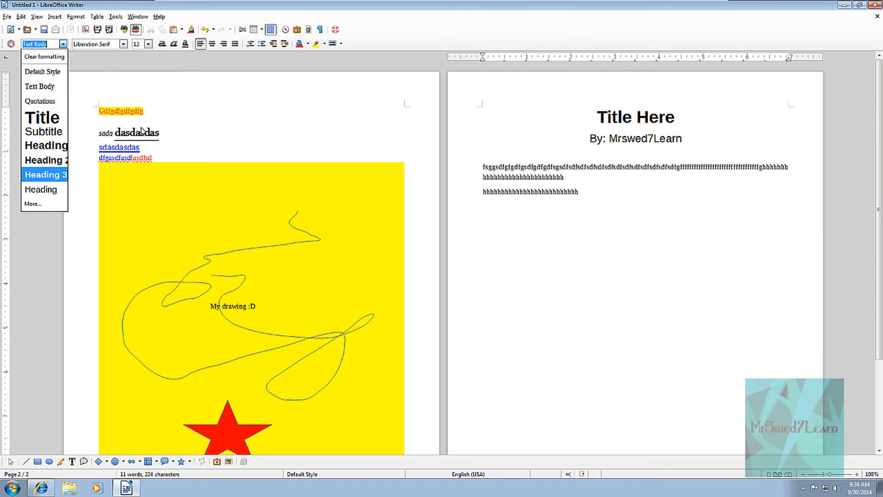
{"action": "left_click", "coordinate": [670, 274]}
{"action": "left_click_drag", "start_coordinate": [623, 197], "coordinate": [462, 137]}
{"action": "left_click", "coordinate": [593, 206]}
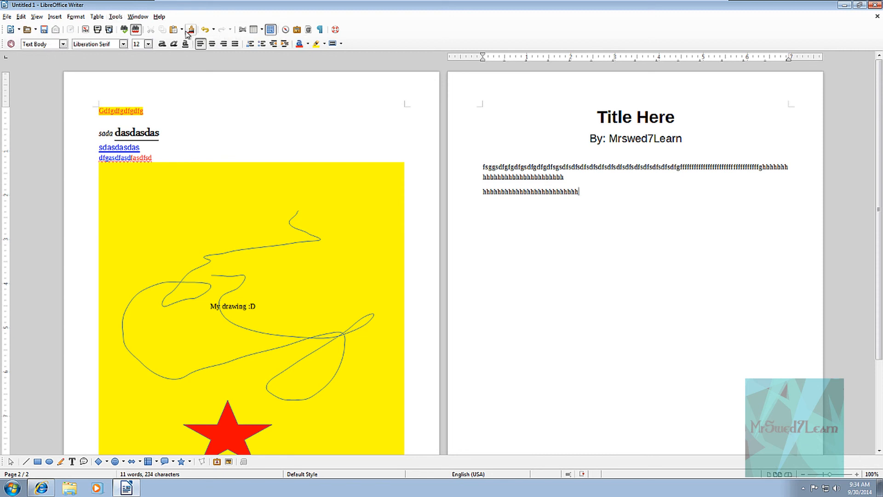
Find the word "sada" on the first page and replace it with "mrswed7learn" using Find & Replace.
{"action": "left_click", "coordinate": [6, 17]}
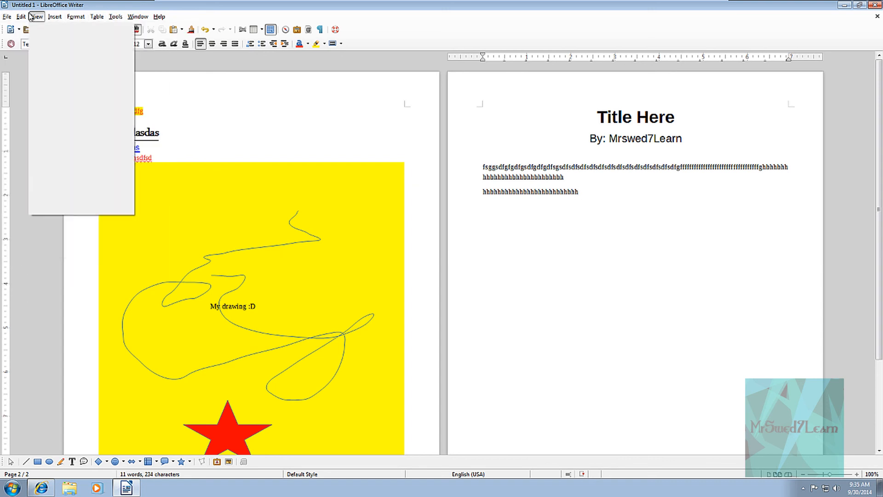
{"action": "mouse_move", "coordinate": [21, 17]}
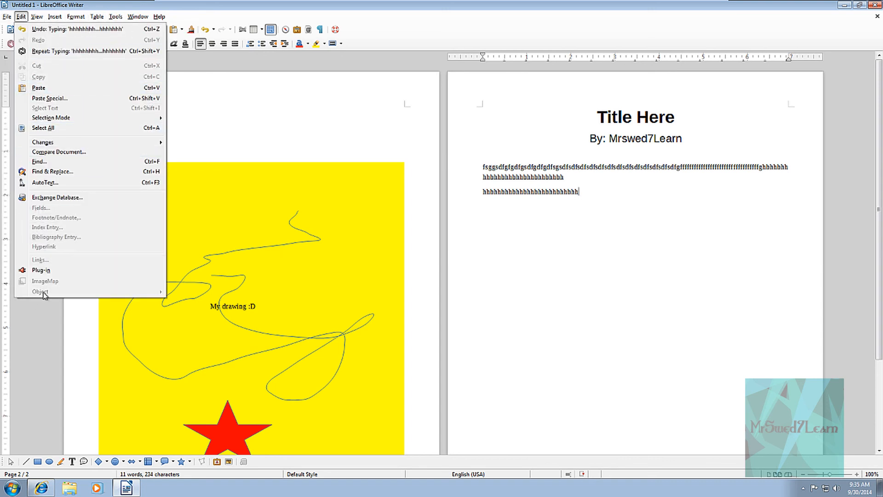
{"action": "left_click", "coordinate": [51, 172]}
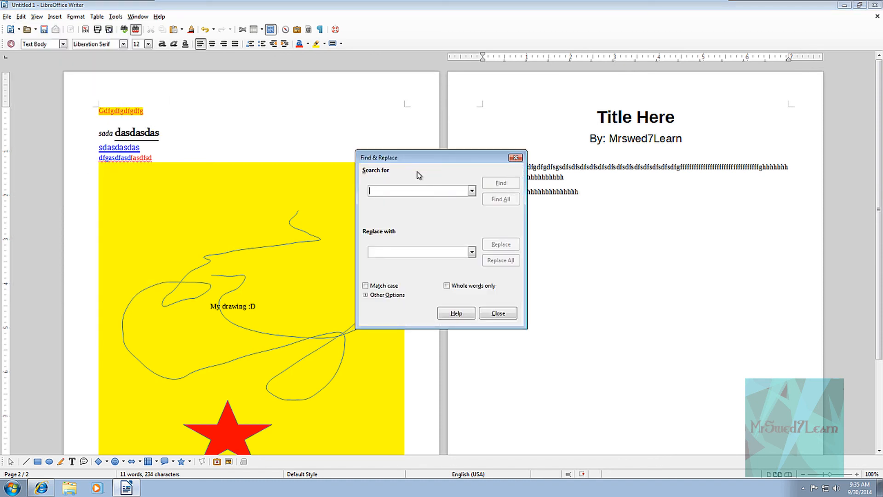
{"action": "type", "text": "sada"}
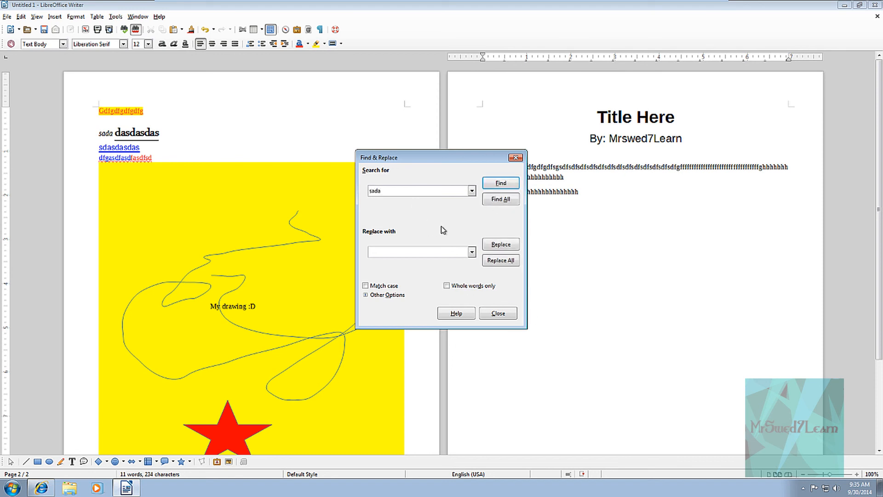
{"action": "left_click", "coordinate": [501, 183]}
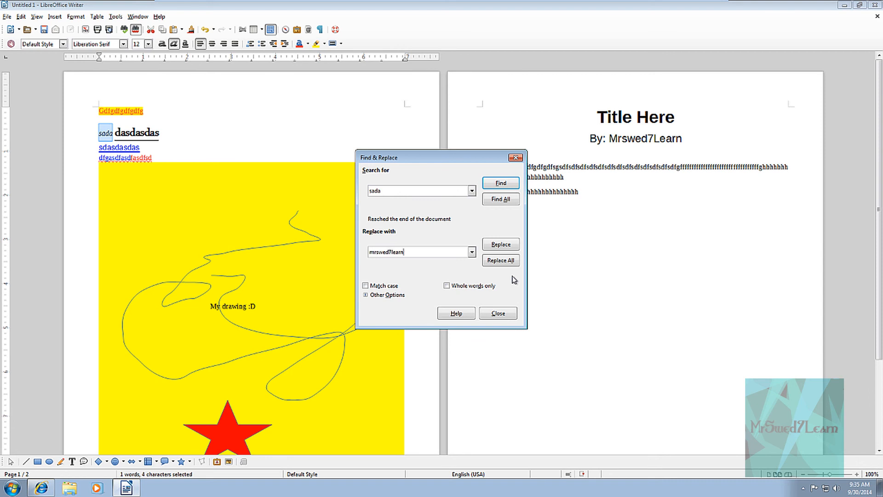
{"action": "left_click", "coordinate": [511, 246]}
{"action": "left_click_drag", "start_coordinate": [138, 133], "coordinate": [102, 136]}
{"action": "left_click", "coordinate": [517, 158]}
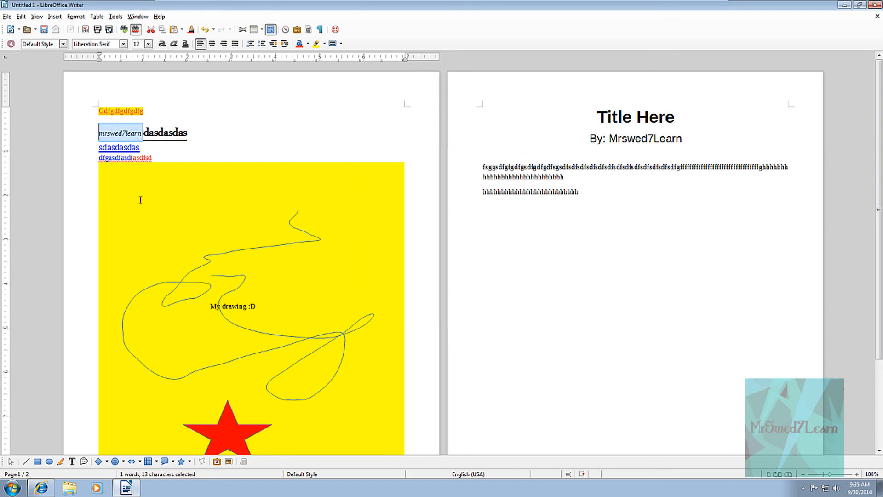
{"action": "left_click", "coordinate": [195, 139]}
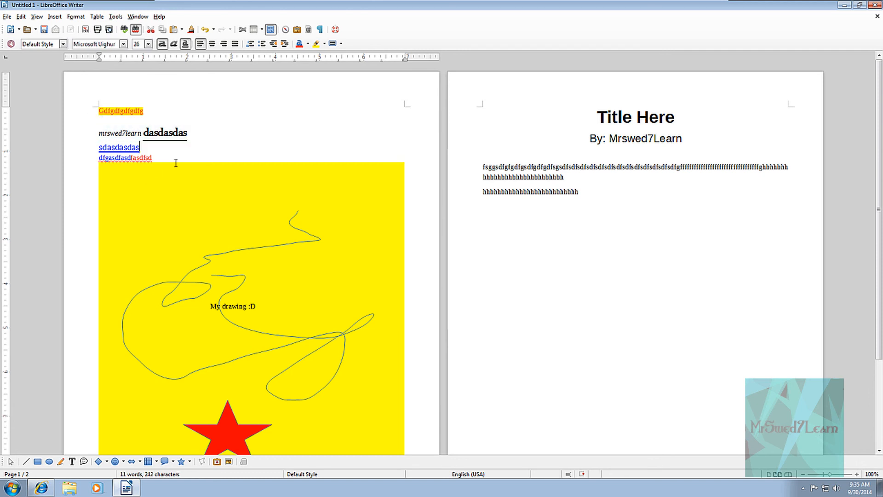
{"action": "scroll", "coordinate": [176, 163], "scroll_direction": "down", "scroll_amount": 5}
{"action": "scroll", "coordinate": [175, 163], "scroll_direction": "up", "scroll_amount": 5}
{"action": "left_click", "coordinate": [173, 148]}
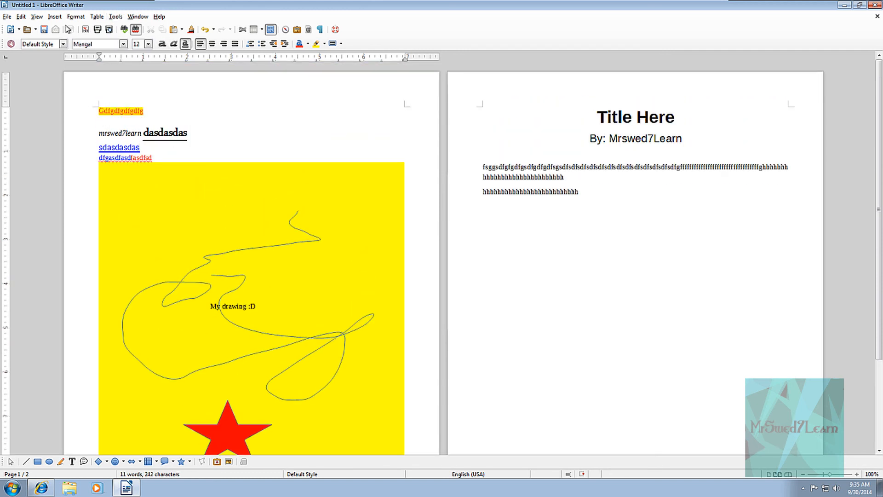